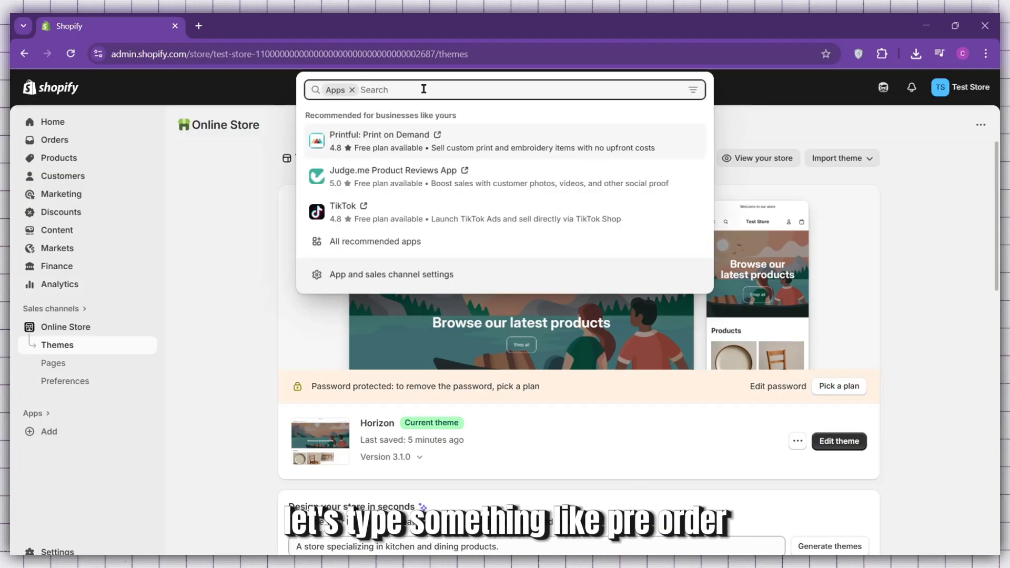
Search the Shopify App Store for "pre order" and open the page of the Preorder, Back In Stock - STOQ app.
{"action": "type", "text": "pre "}
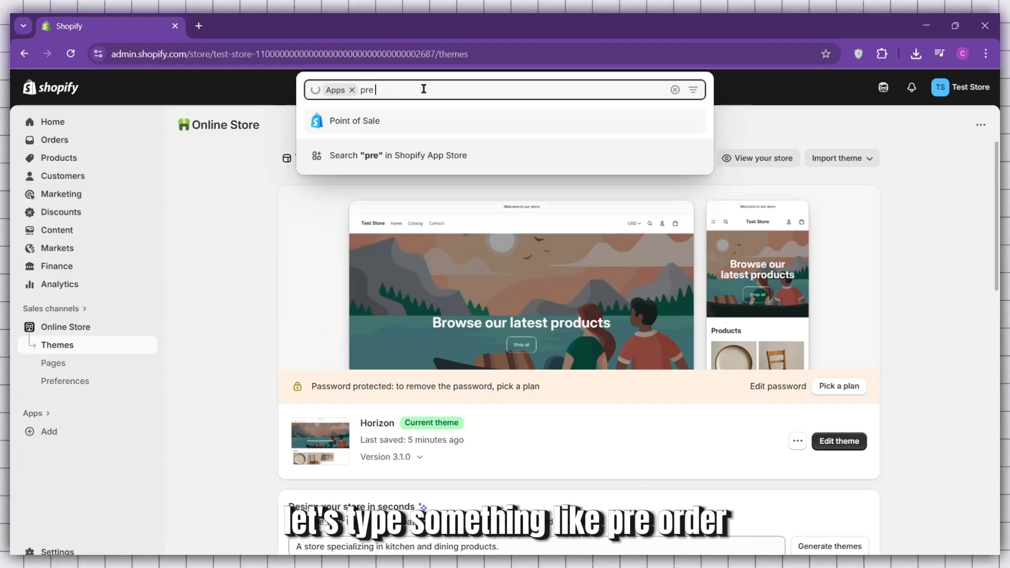
{"action": "type", "text": "order"}
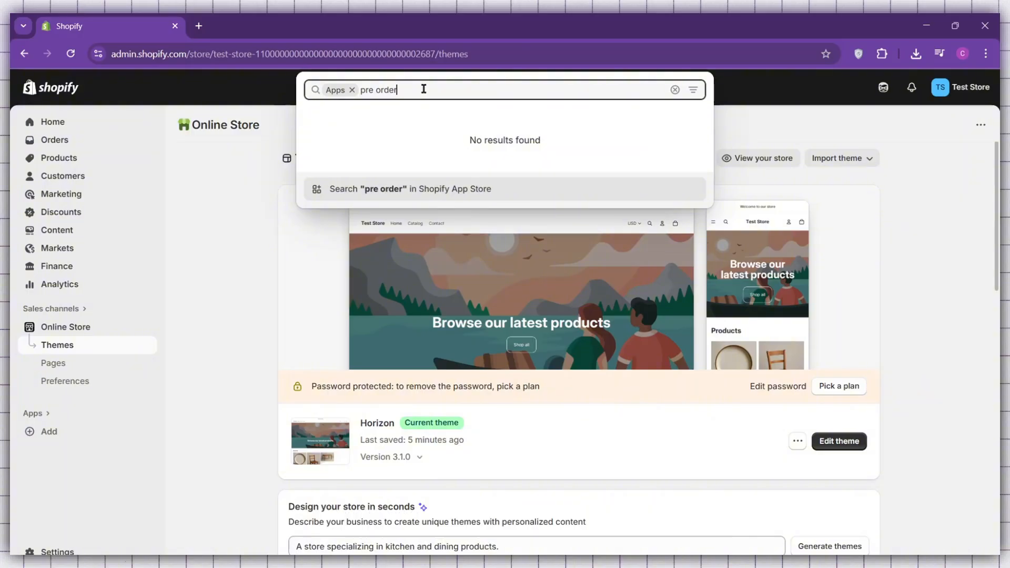
{"action": "key", "text": "Return"}
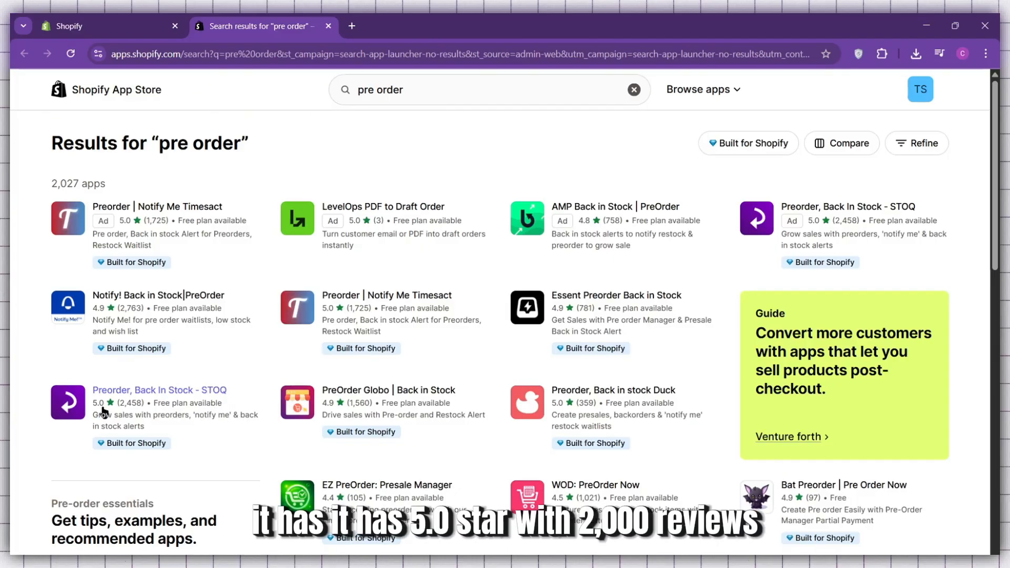
{"action": "left_click", "coordinate": [162, 389]}
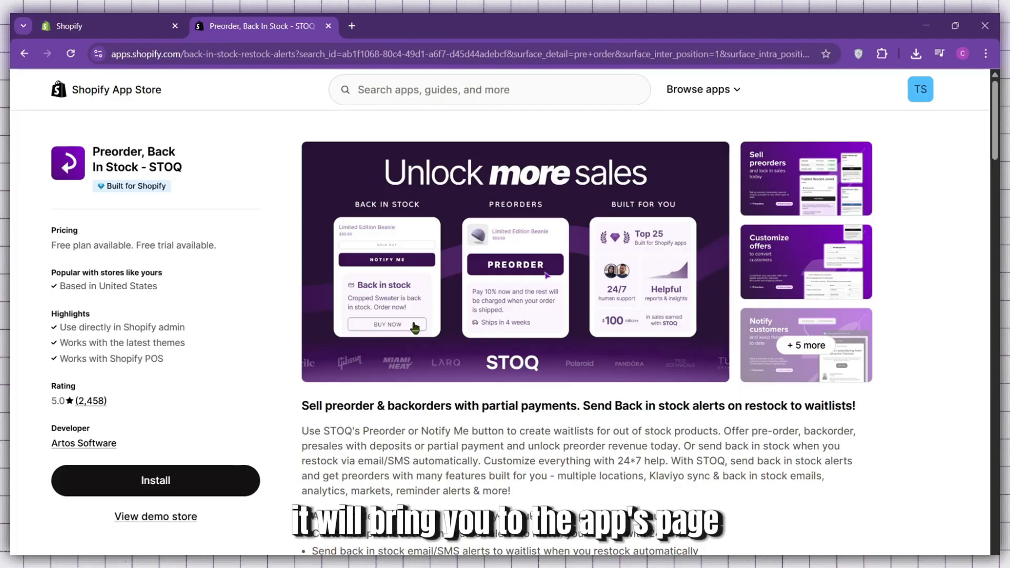
Install the Stoq app in the store and start its setup with the Preorders feature selected.
{"action": "left_click", "coordinate": [228, 480]}
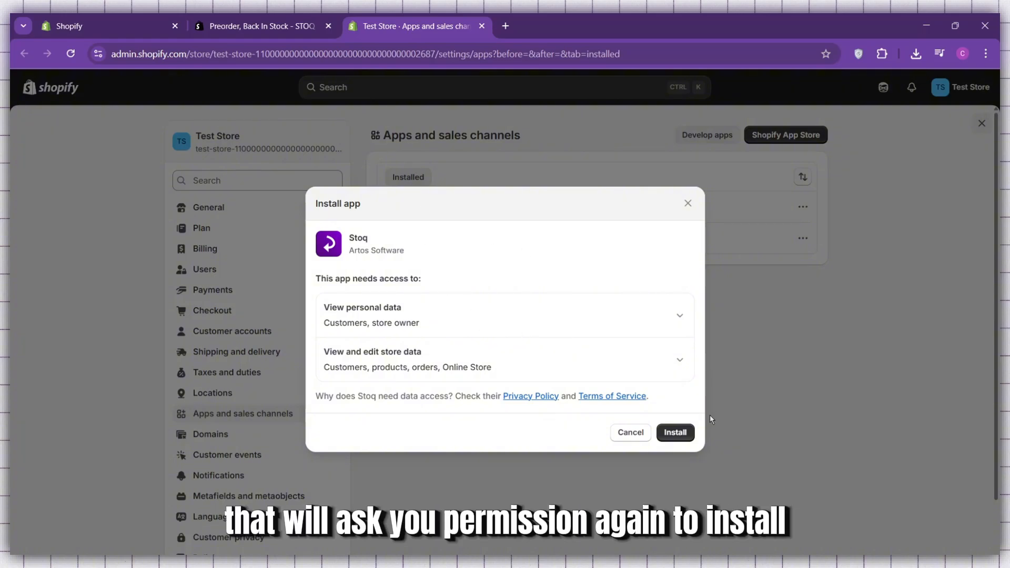
{"action": "left_click", "coordinate": [678, 441]}
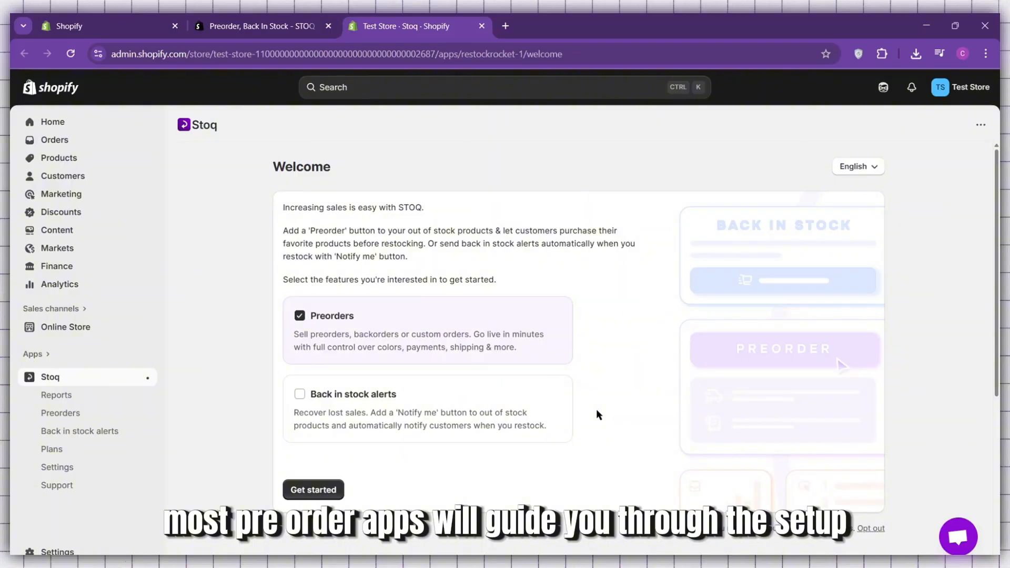
{"action": "left_click", "coordinate": [331, 491]}
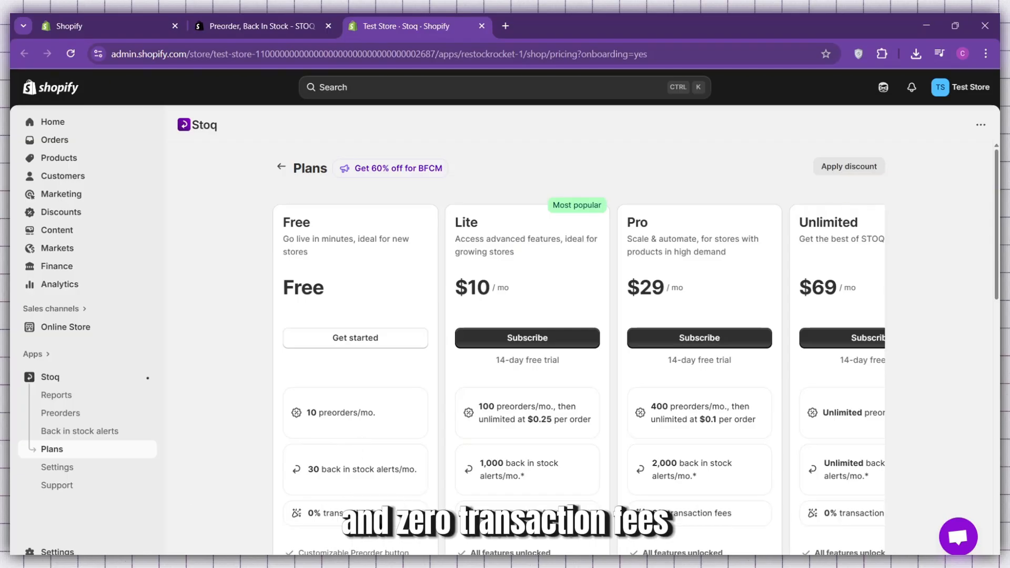
Compare the Stoq pricing plans and get started with the Free plan.
{"action": "scroll", "coordinate": [419, 478], "scroll_direction": "down", "scroll_amount": 1}
{"action": "scroll", "coordinate": [418, 499], "scroll_direction": "down", "scroll_amount": 2}
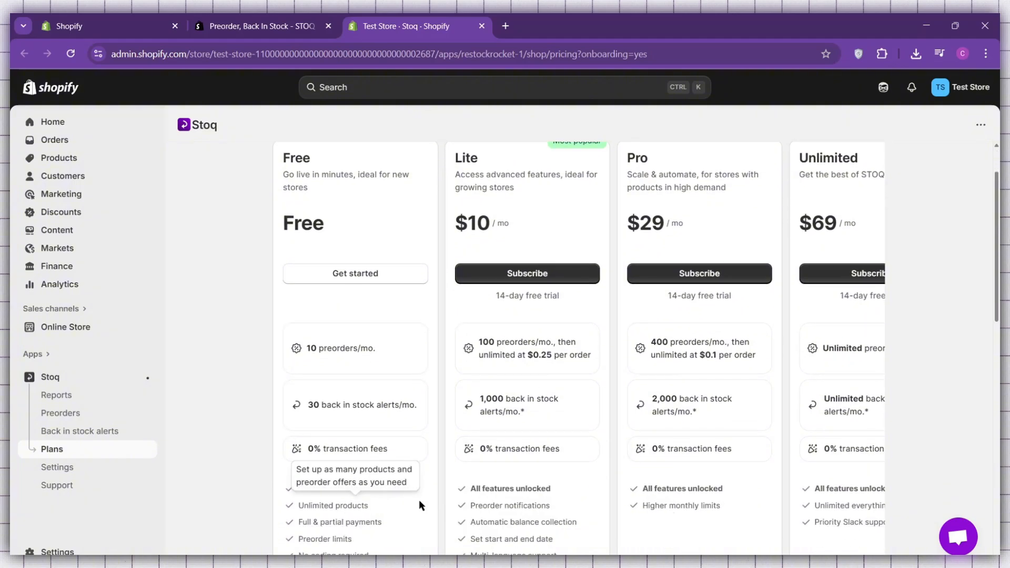
{"action": "scroll", "coordinate": [417, 491], "scroll_direction": "up", "scroll_amount": 1}
{"action": "scroll", "coordinate": [418, 486], "scroll_direction": "up", "scroll_amount": 1}
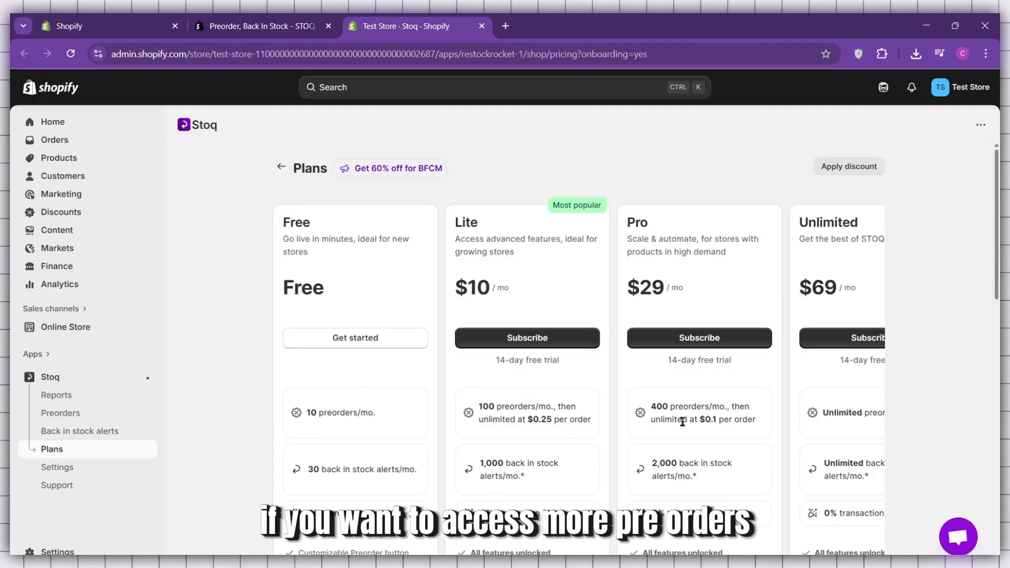
{"action": "mouse_move", "coordinate": [683, 415]}
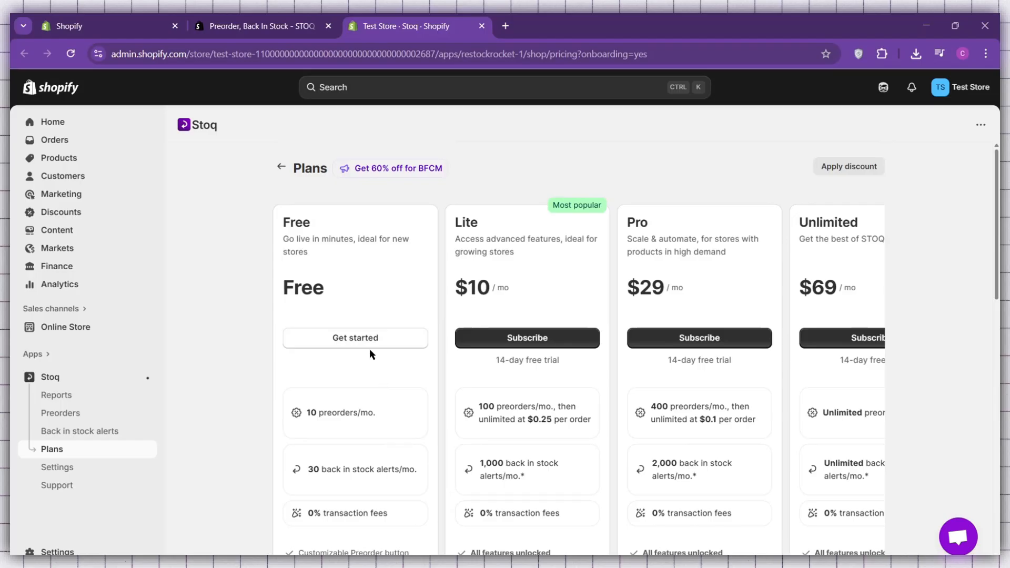
{"action": "left_click", "coordinate": [381, 336]}
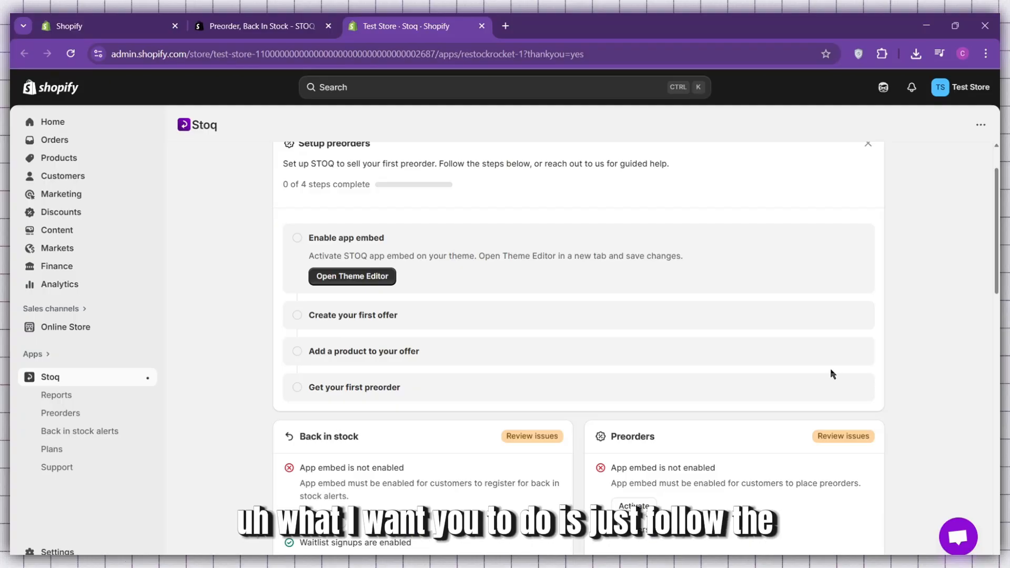
Review the preorder setup checklist and open the theme editor to enable the Stoq app embed.
{"action": "scroll", "coordinate": [547, 381], "scroll_direction": "down", "scroll_amount": 1}
{"action": "scroll", "coordinate": [473, 251], "scroll_direction": "up", "scroll_amount": 2}
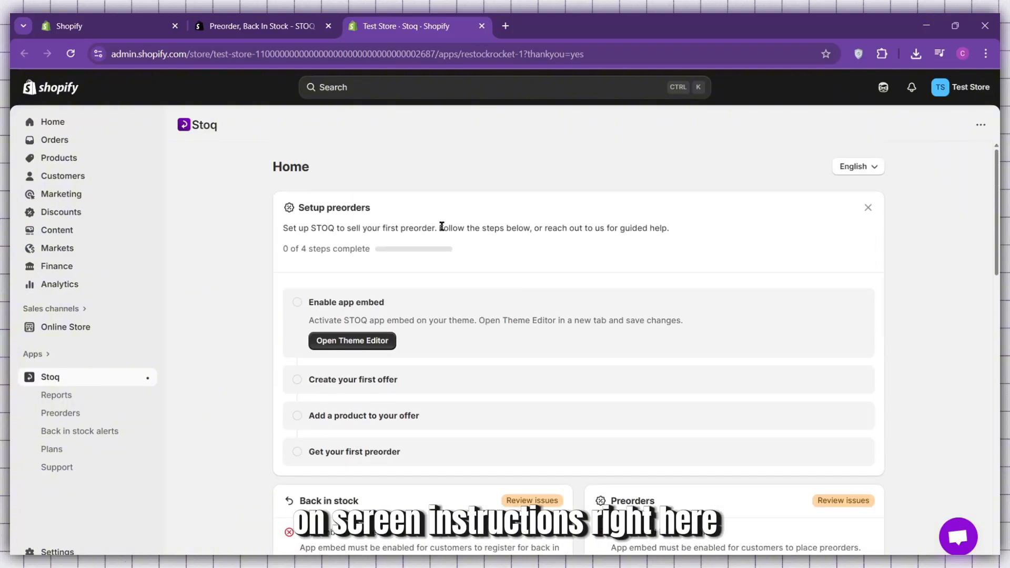
{"action": "scroll", "coordinate": [578, 360], "scroll_direction": "down", "scroll_amount": 1}
{"action": "scroll", "coordinate": [484, 358], "scroll_direction": "up", "scroll_amount": 1}
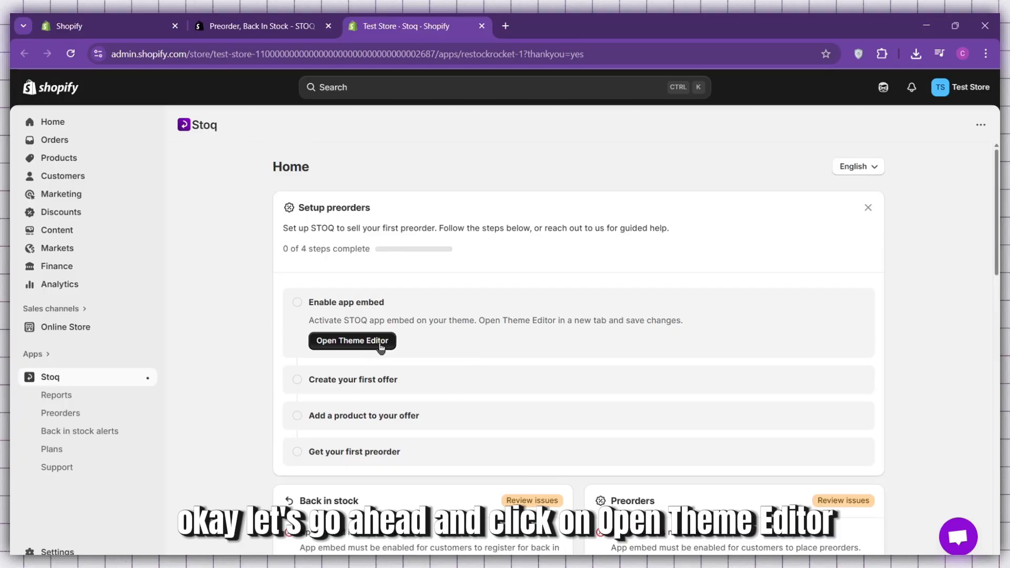
{"action": "left_click", "coordinate": [380, 343]}
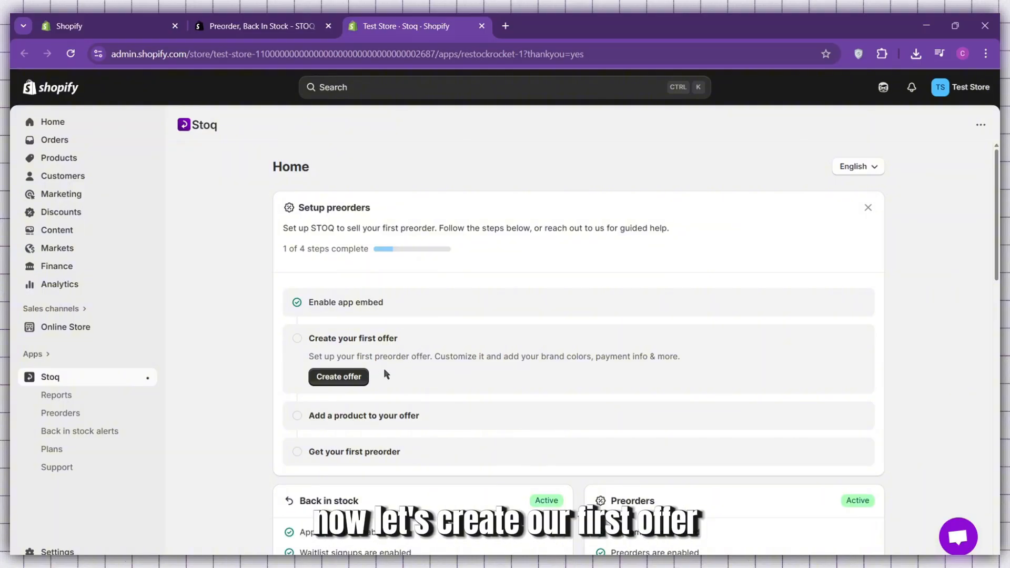
Create the first preorder offer, going through its guided tour, and open its button text for customization.
{"action": "left_click", "coordinate": [341, 378]}
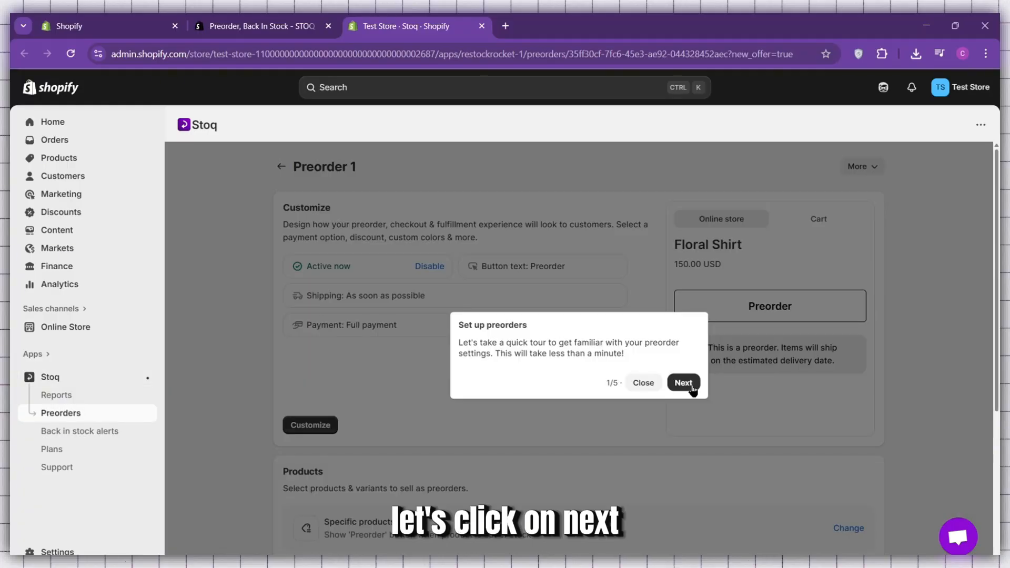
{"action": "left_click", "coordinate": [683, 382]}
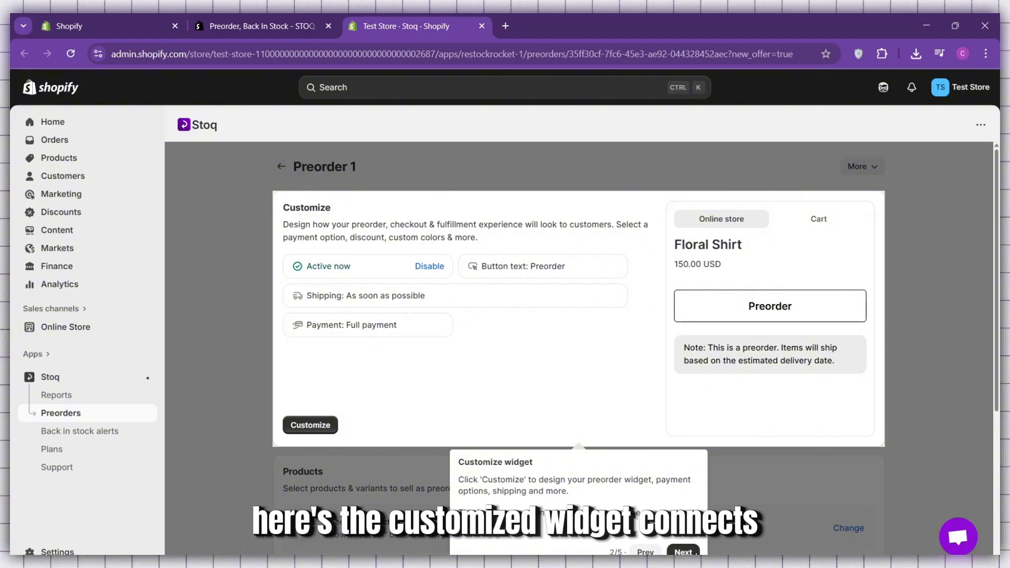
{"action": "left_click", "coordinate": [683, 552]}
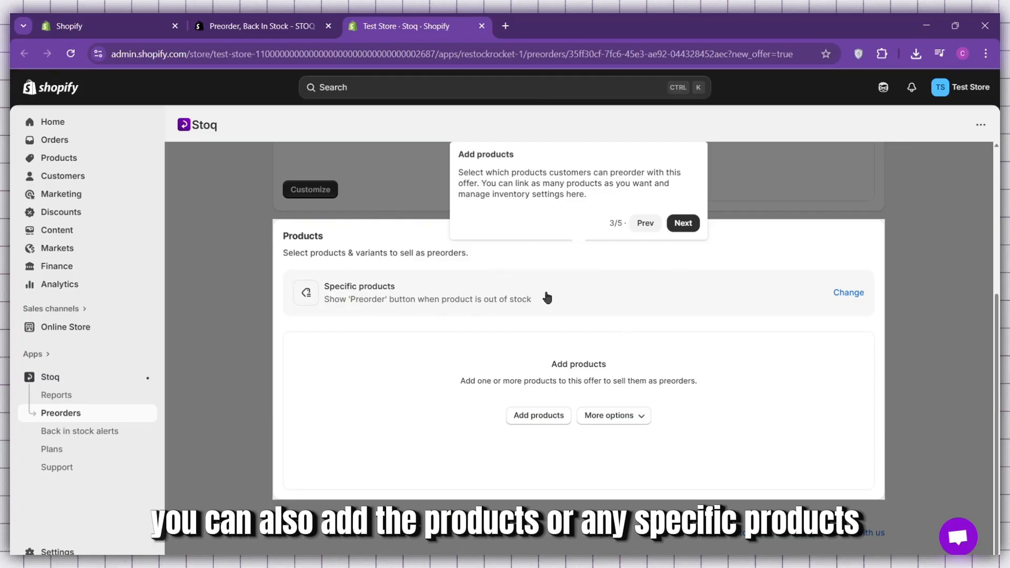
{"action": "left_click", "coordinate": [682, 223]}
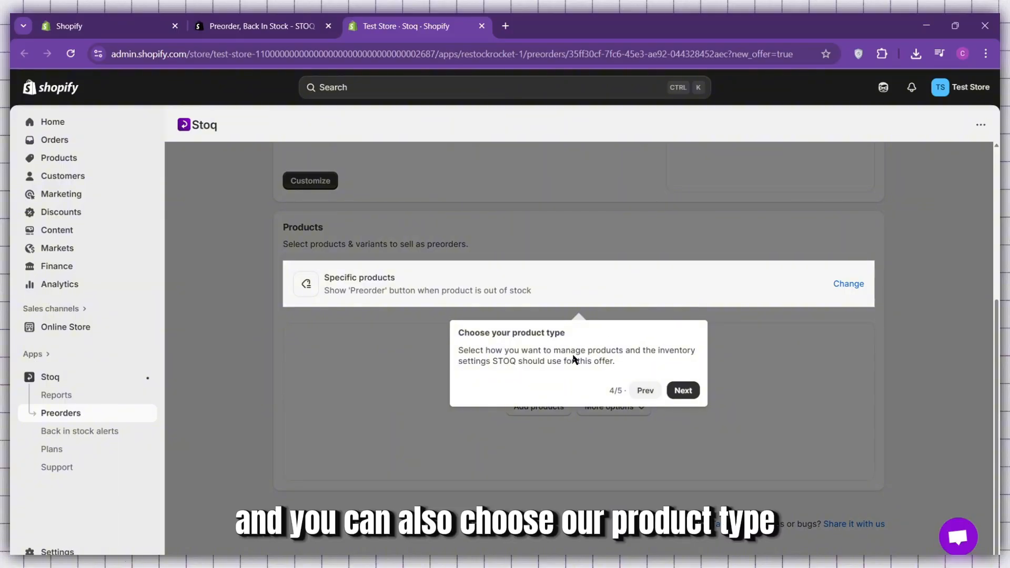
{"action": "left_click", "coordinate": [693, 392]}
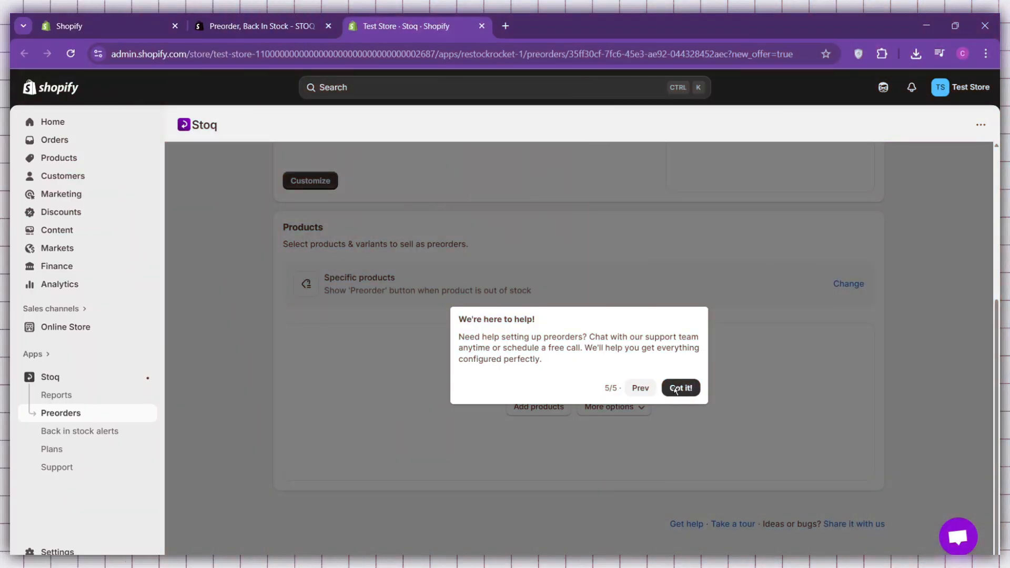
{"action": "left_click", "coordinate": [695, 392]}
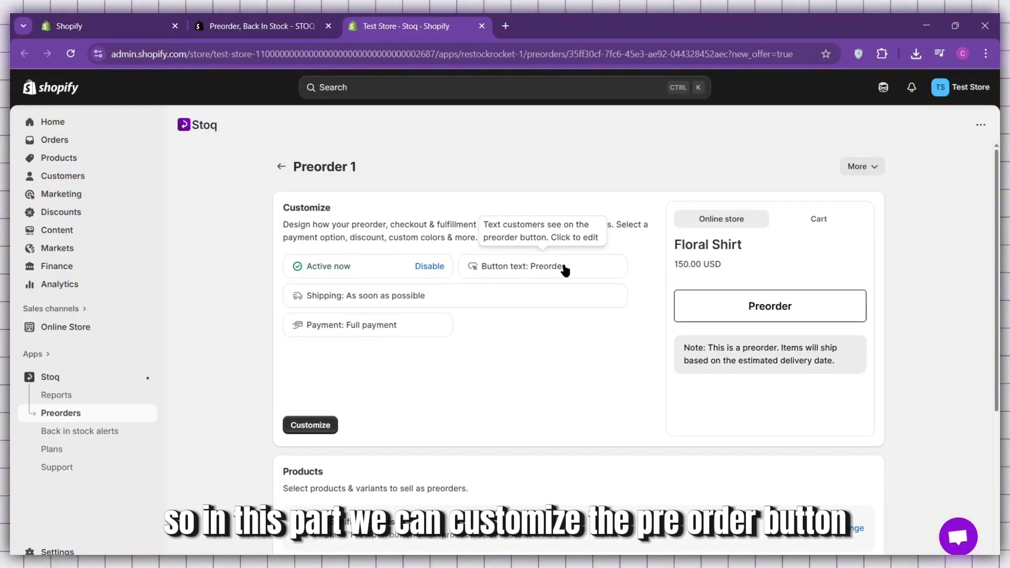
{"action": "left_click", "coordinate": [561, 274]}
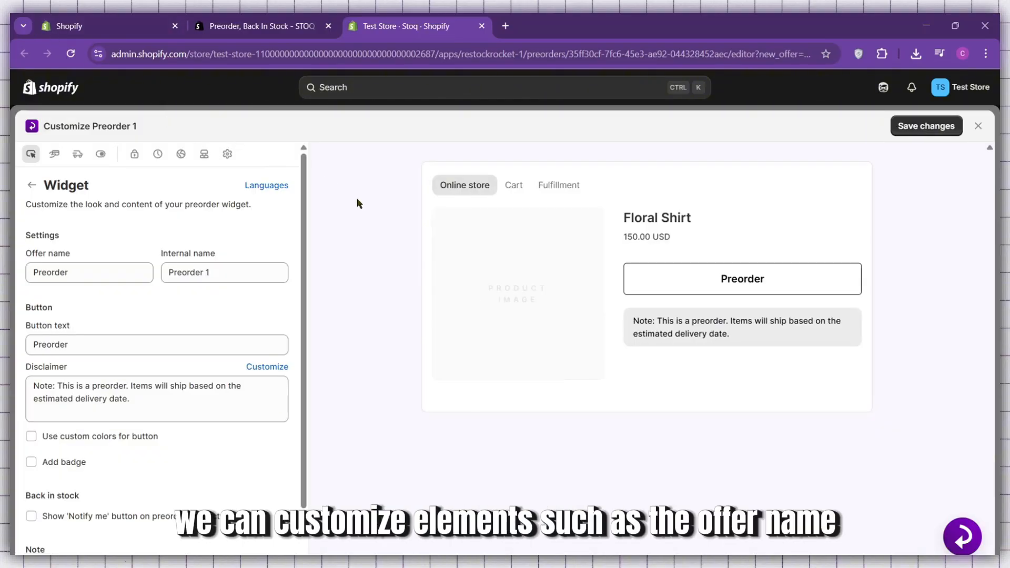
{"action": "left_click", "coordinate": [98, 273]}
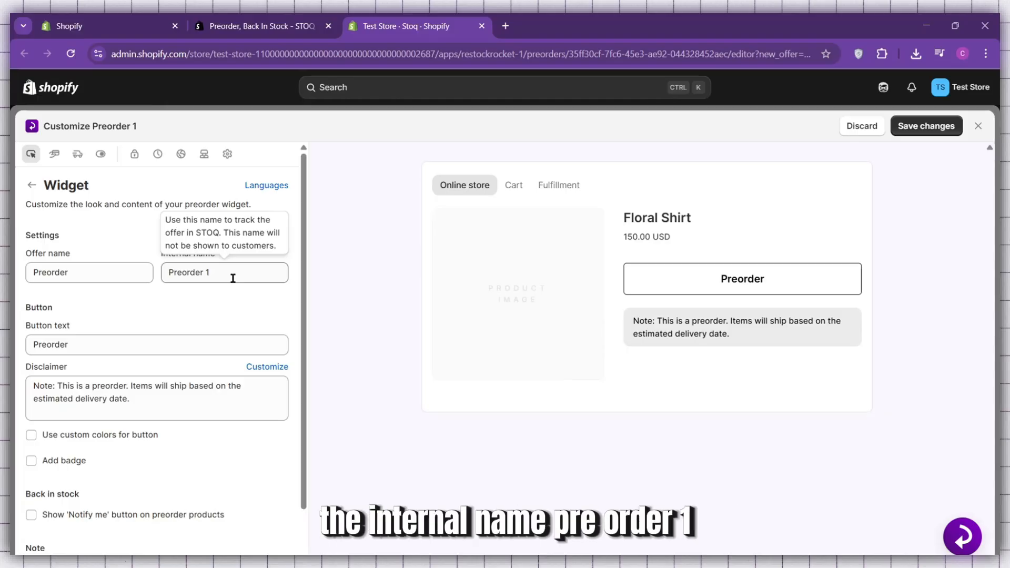
{"action": "left_click", "coordinate": [222, 277]}
{"action": "left_click", "coordinate": [207, 305]}
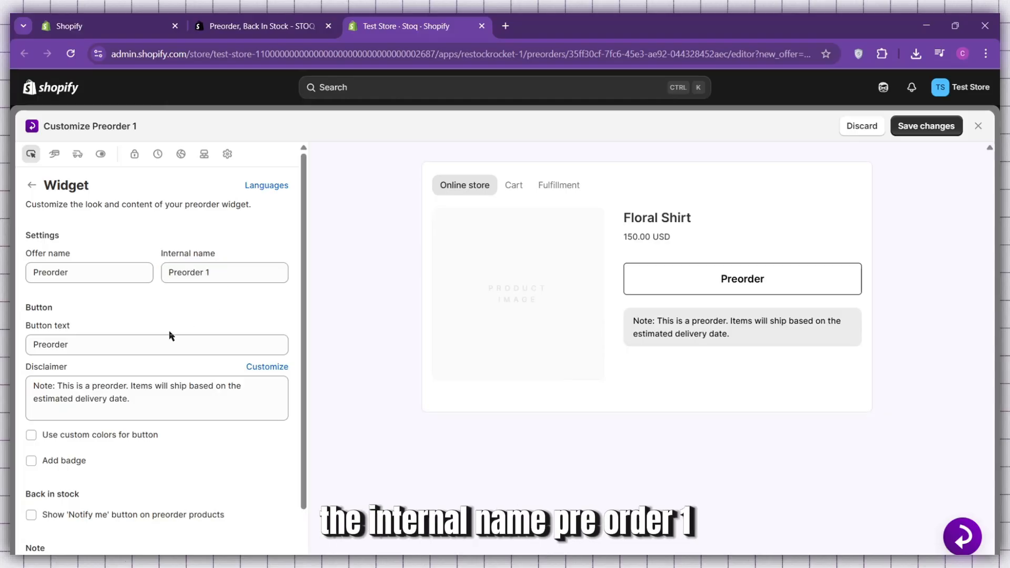
{"action": "left_click", "coordinate": [98, 348]}
{"action": "type", "text": "s"}
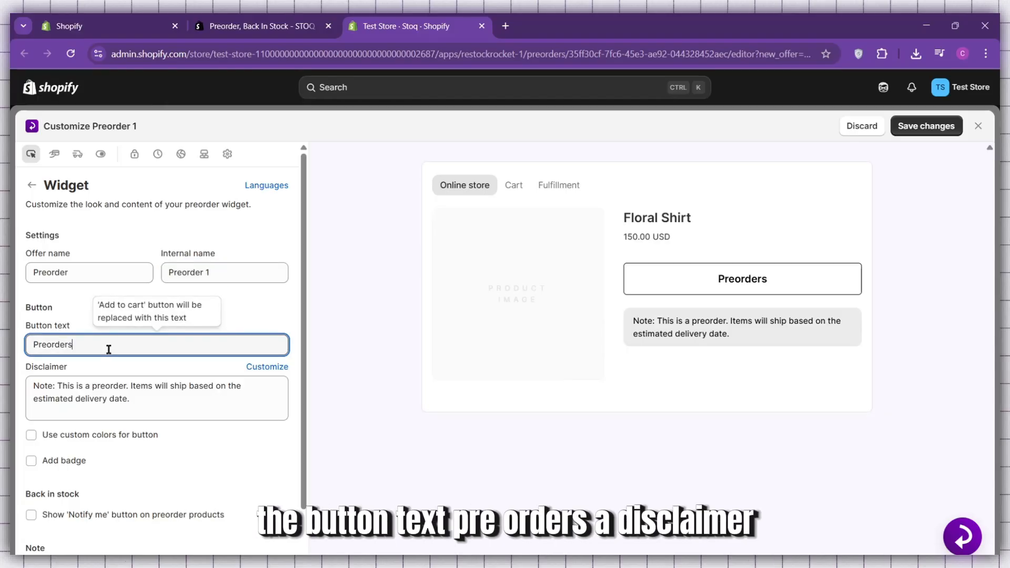
{"action": "key", "text": "BackSpace"}
Enable the 'Notify me' button on preorder products, then save the widget changes and close the editor.
{"action": "scroll", "coordinate": [133, 387], "scroll_direction": "down", "scroll_amount": 1}
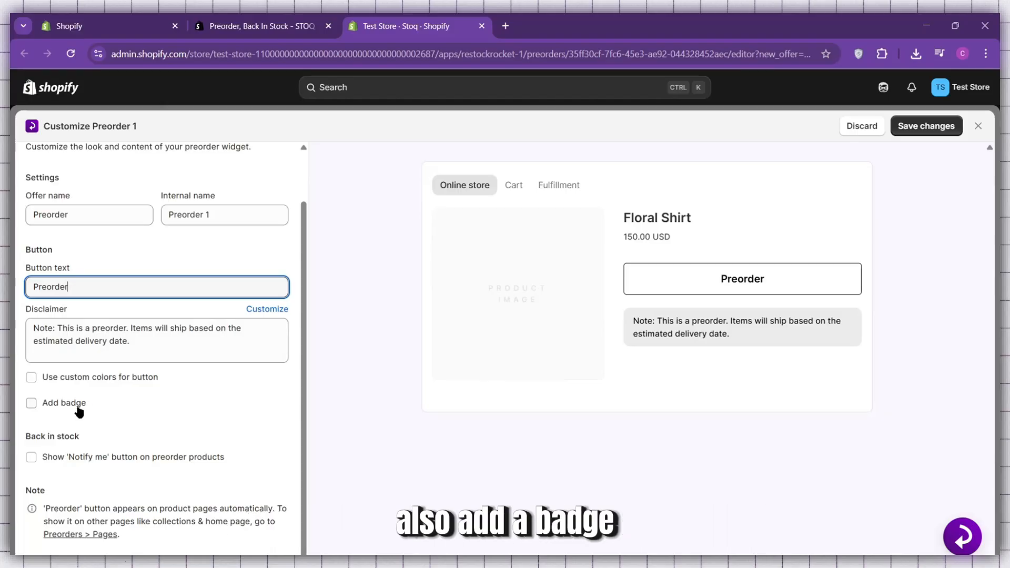
{"action": "left_click", "coordinate": [172, 482]}
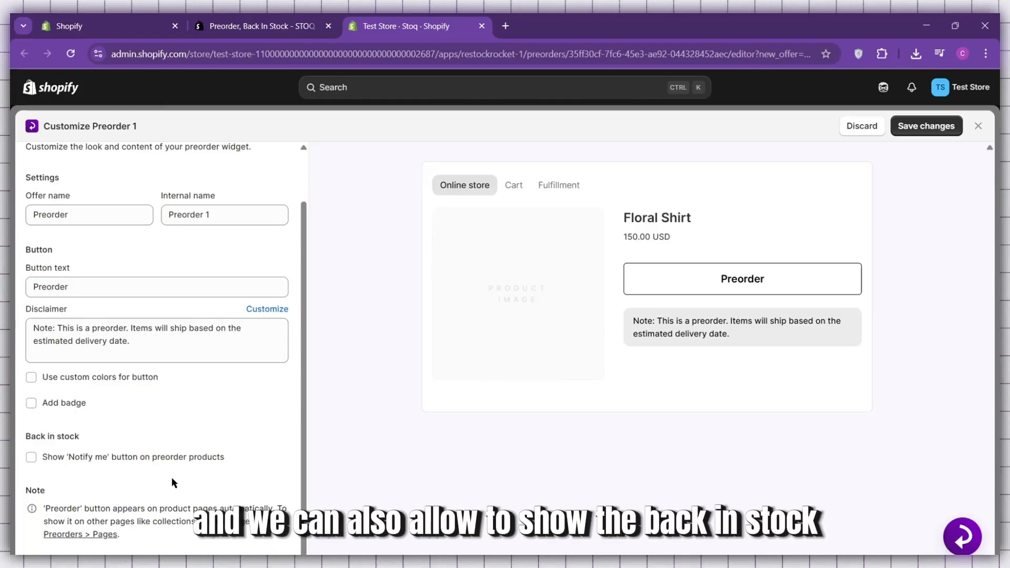
{"action": "left_click", "coordinate": [31, 457]}
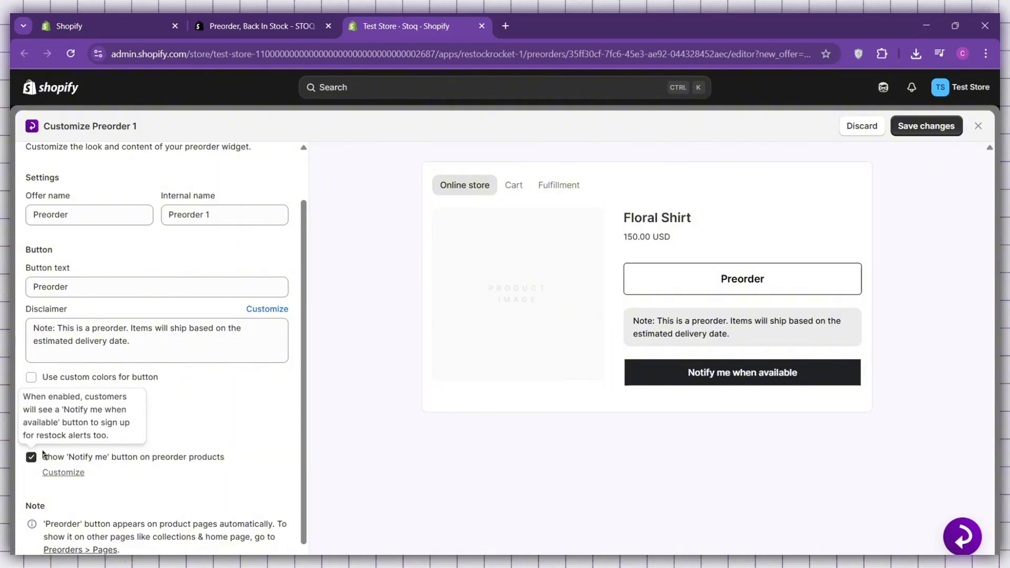
{"action": "scroll", "coordinate": [207, 263], "scroll_direction": "up", "scroll_amount": 2}
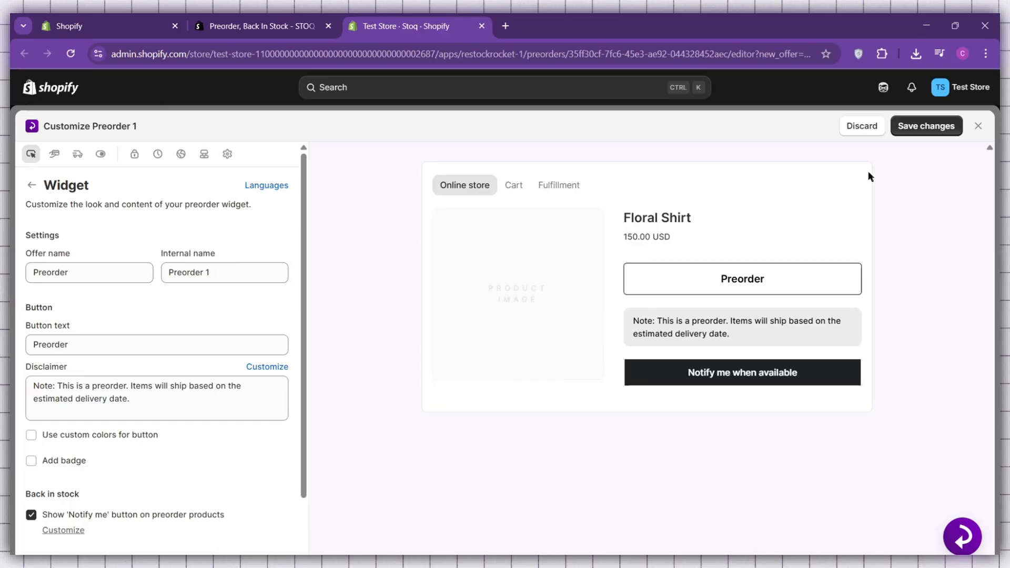
{"action": "left_click", "coordinate": [926, 136]}
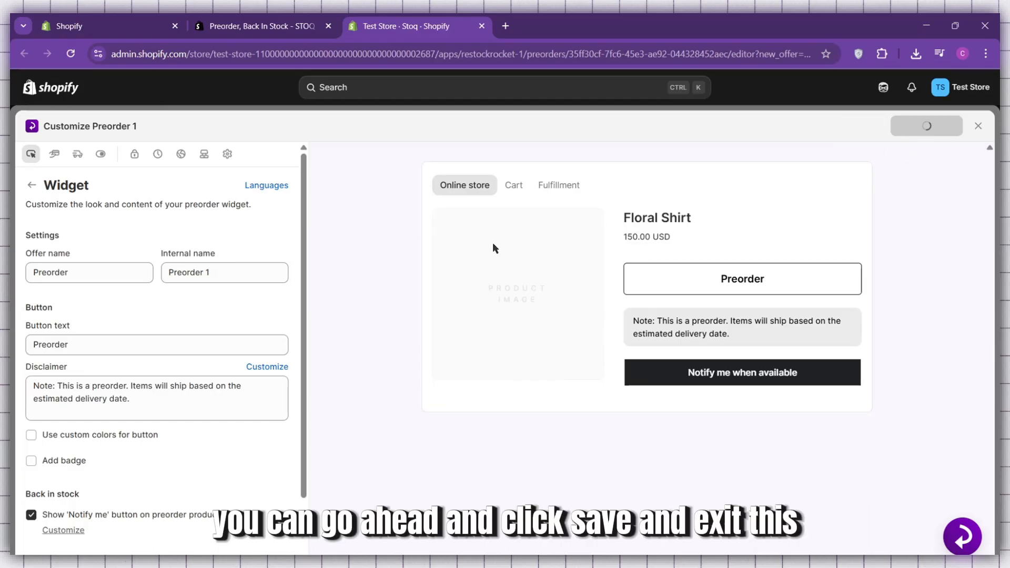
{"action": "left_click", "coordinate": [977, 126]}
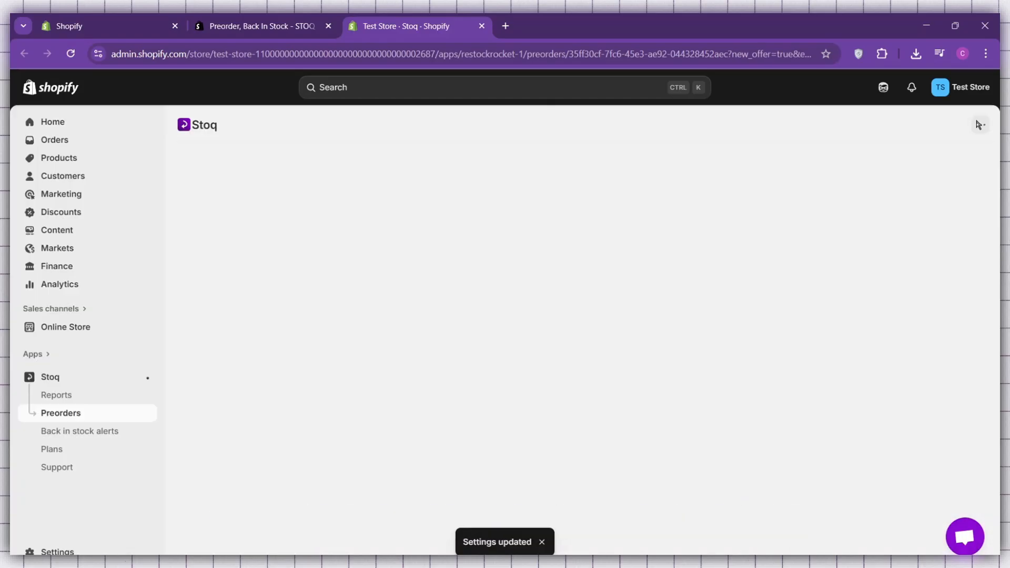
Expand the offer's product selection settings and review the product type and inventory options.
{"action": "scroll", "coordinate": [893, 221], "scroll_direction": "down", "scroll_amount": 4}
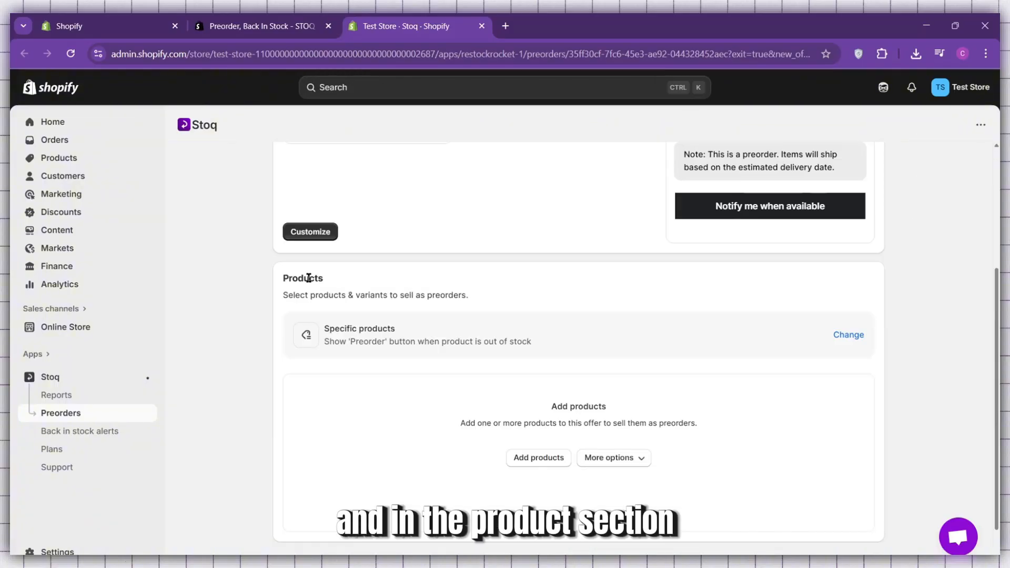
{"action": "scroll", "coordinate": [750, 337], "scroll_direction": "down", "scroll_amount": 1}
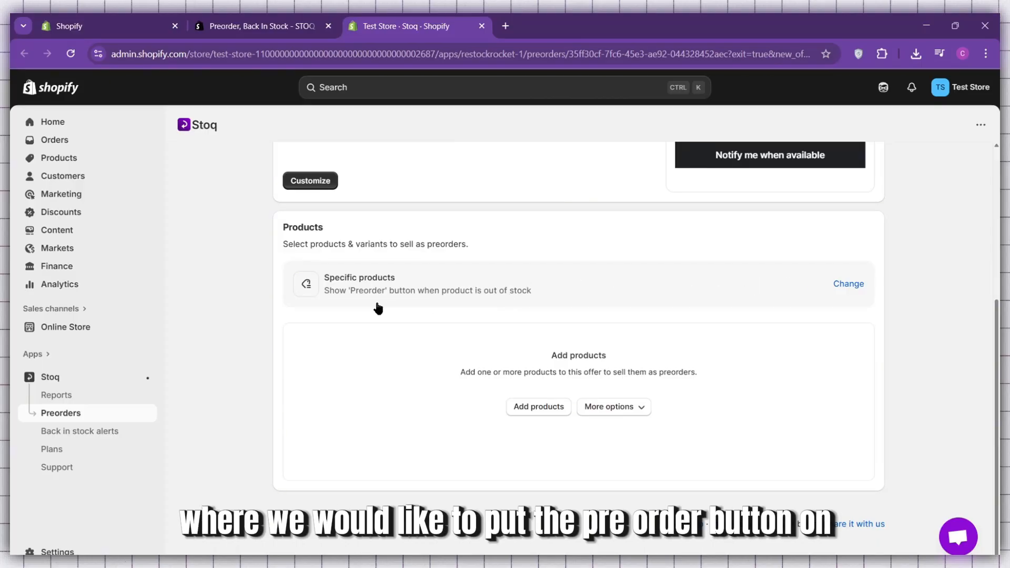
{"action": "left_click", "coordinate": [846, 284]}
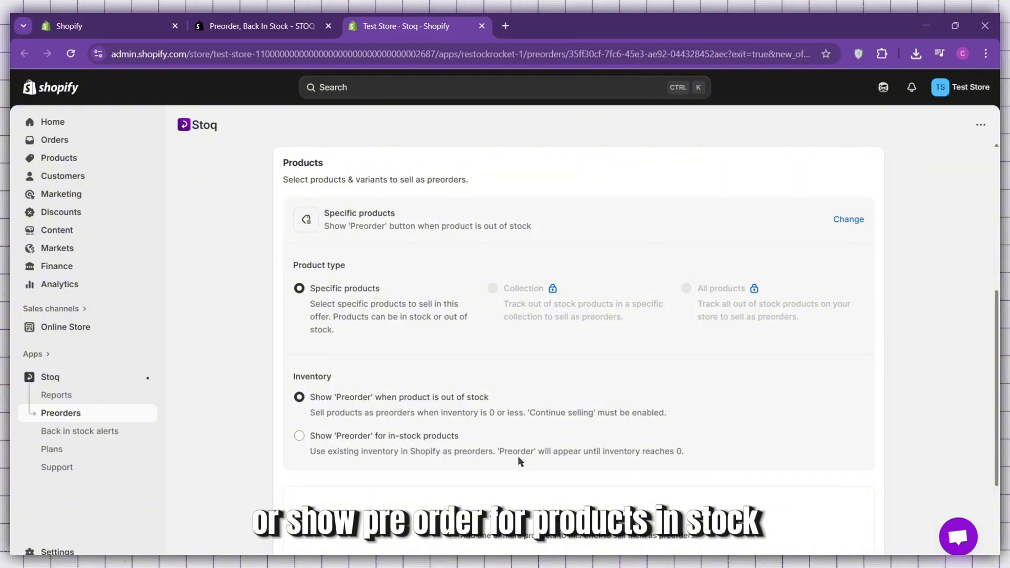
{"action": "scroll", "coordinate": [518, 460], "scroll_direction": "down", "scroll_amount": 3}
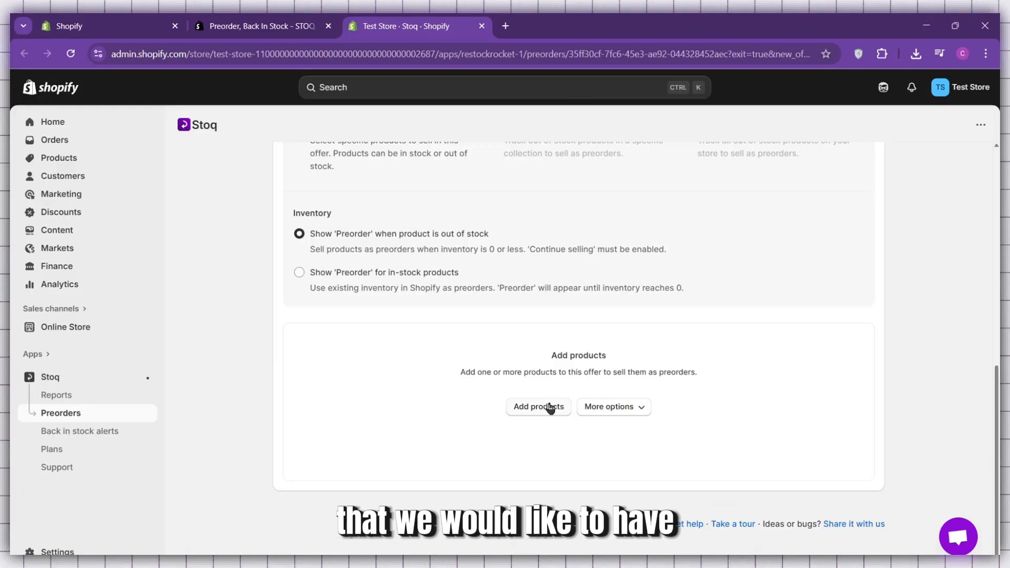
{"action": "scroll", "coordinate": [547, 408], "scroll_direction": "up", "scroll_amount": 1}
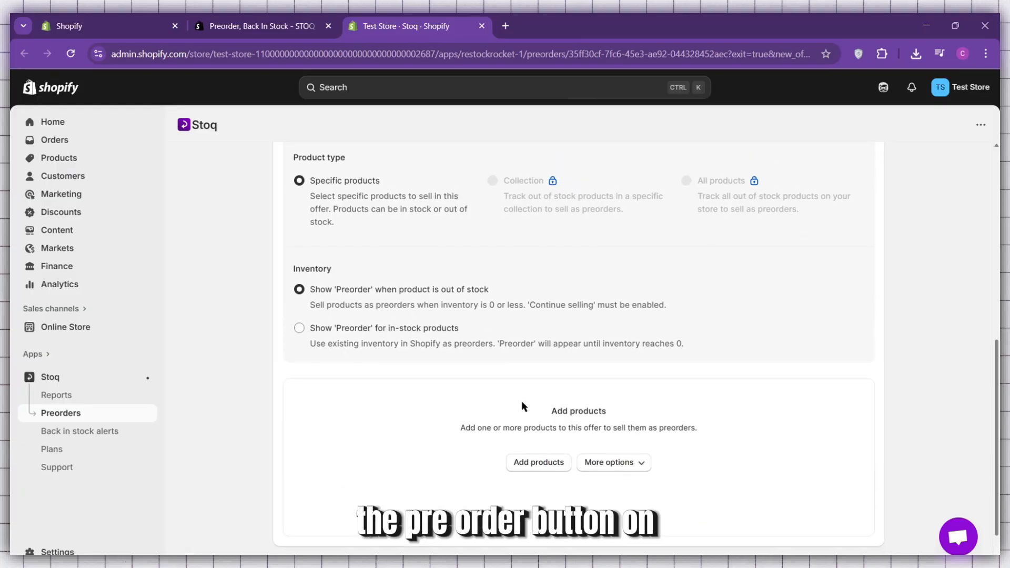
Add the Ceramic Plate to the offer, showing 'Preorder' when out of stock and automatically enabling 'Continue selling' for it.
{"action": "scroll", "coordinate": [522, 399], "scroll_direction": "down", "scroll_amount": 1}
{"action": "left_click", "coordinate": [532, 410]}
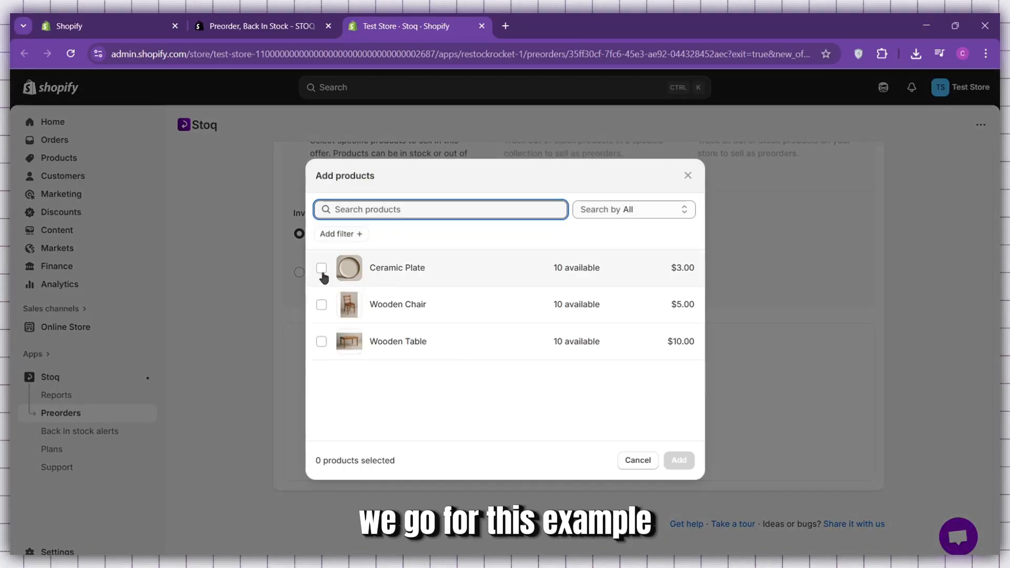
{"action": "left_click", "coordinate": [321, 268]}
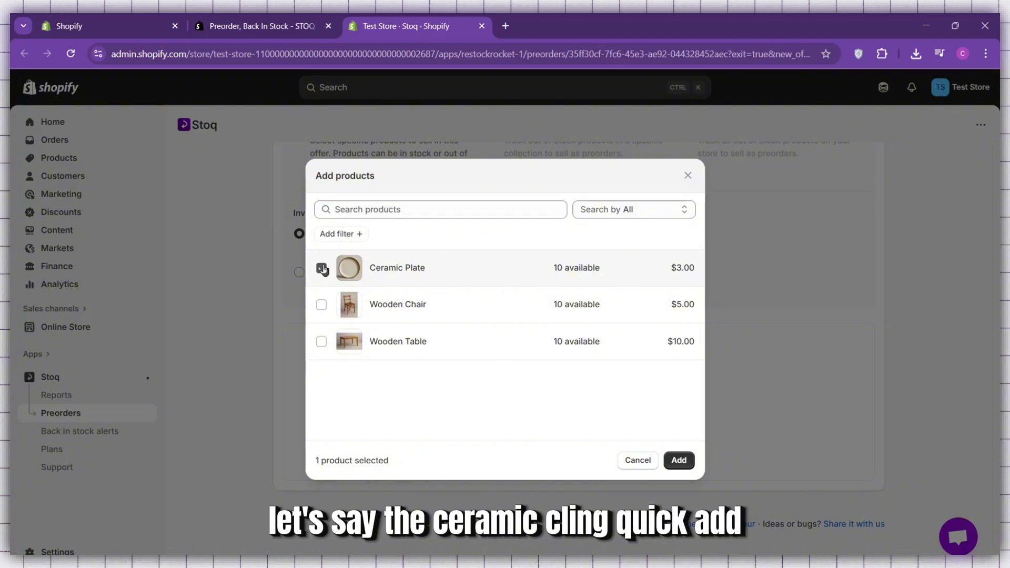
{"action": "left_click", "coordinate": [681, 460]}
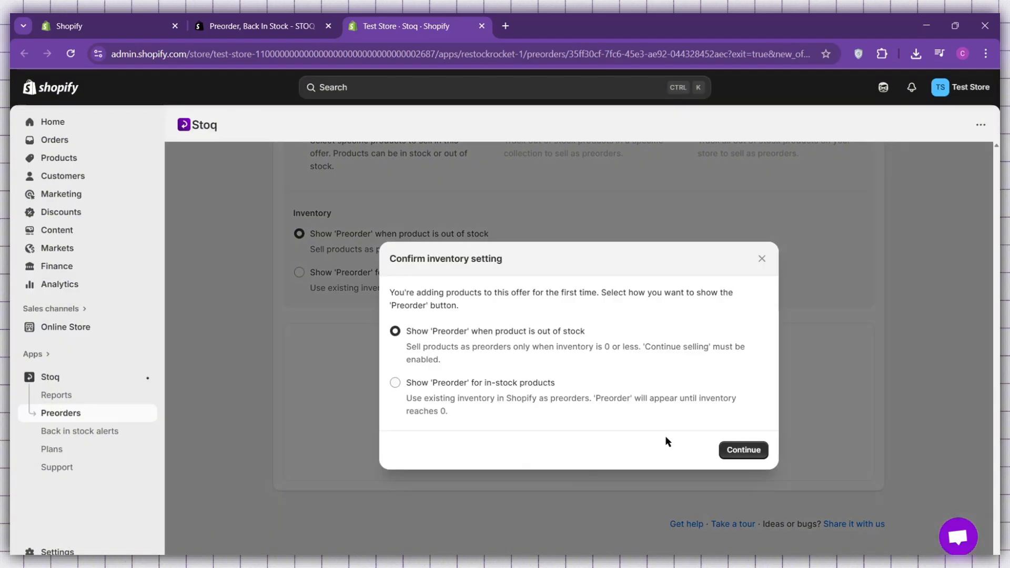
{"action": "left_click", "coordinate": [395, 382]}
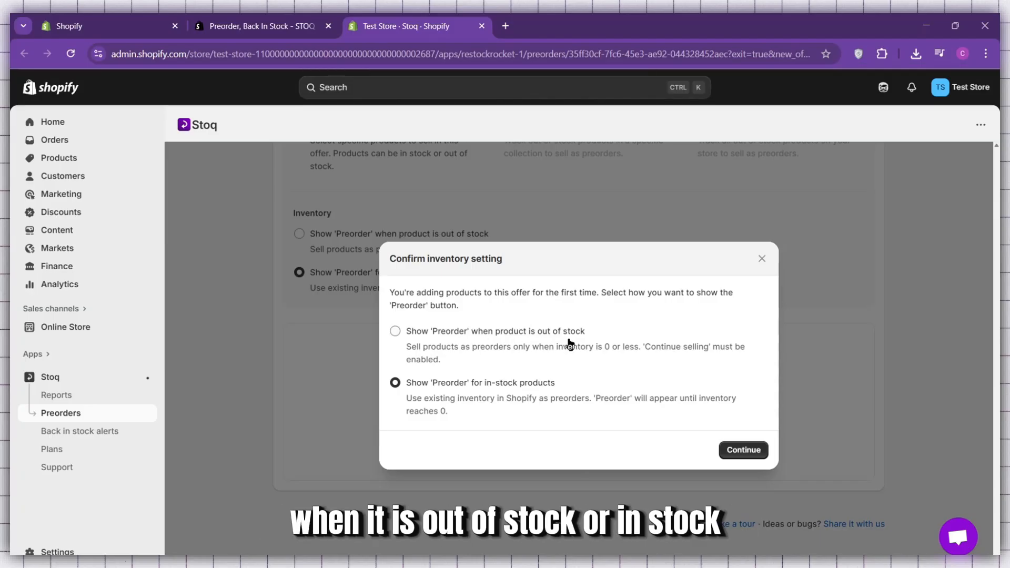
{"action": "left_click", "coordinate": [439, 329]}
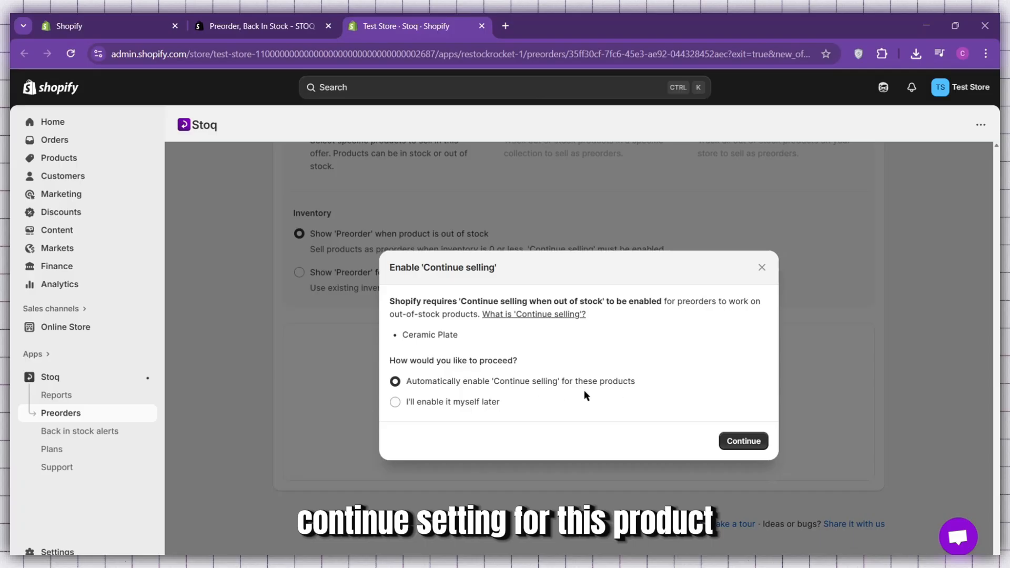
{"action": "left_click", "coordinate": [743, 441]}
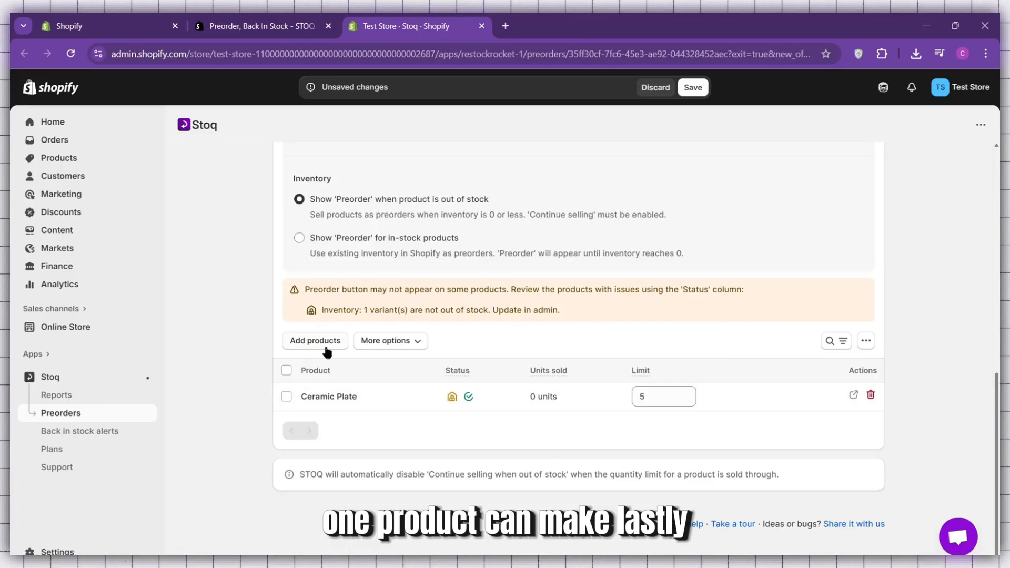
Set the Ceramic Plate's preorder limit to 5, look at the picker for adding more products, and save the offer.
{"action": "left_click", "coordinate": [326, 344]}
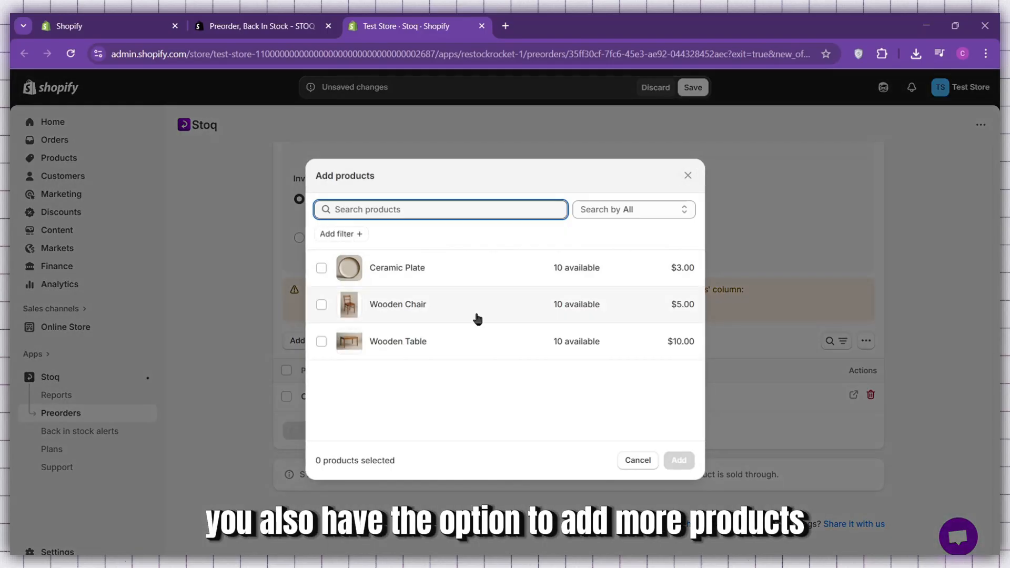
{"action": "left_click", "coordinate": [688, 175]}
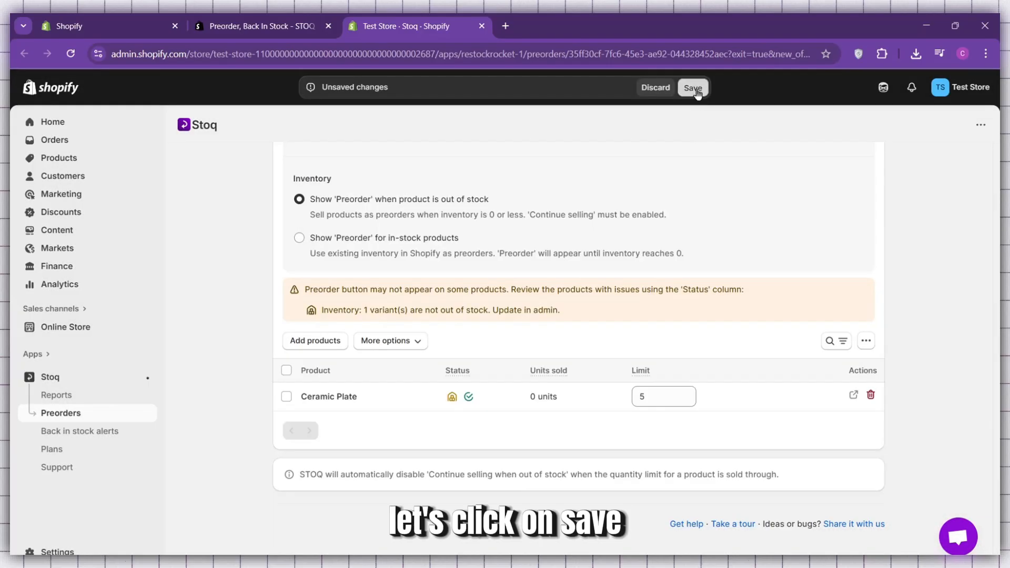
{"action": "left_click", "coordinate": [695, 89]}
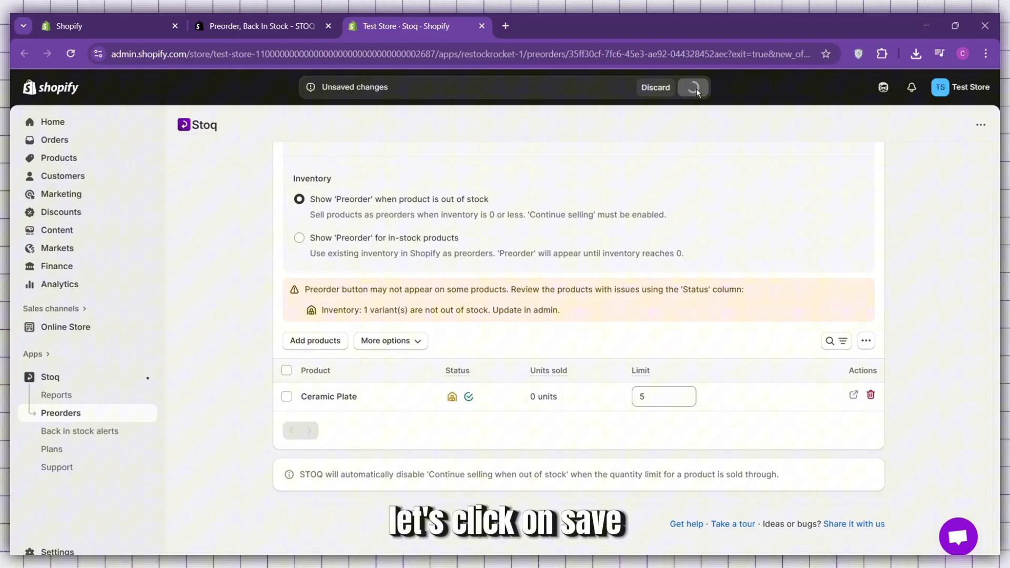
Check the Stoq app embed in the live theme's editor, switching it off and back on.
{"action": "left_click", "coordinate": [58, 328]}
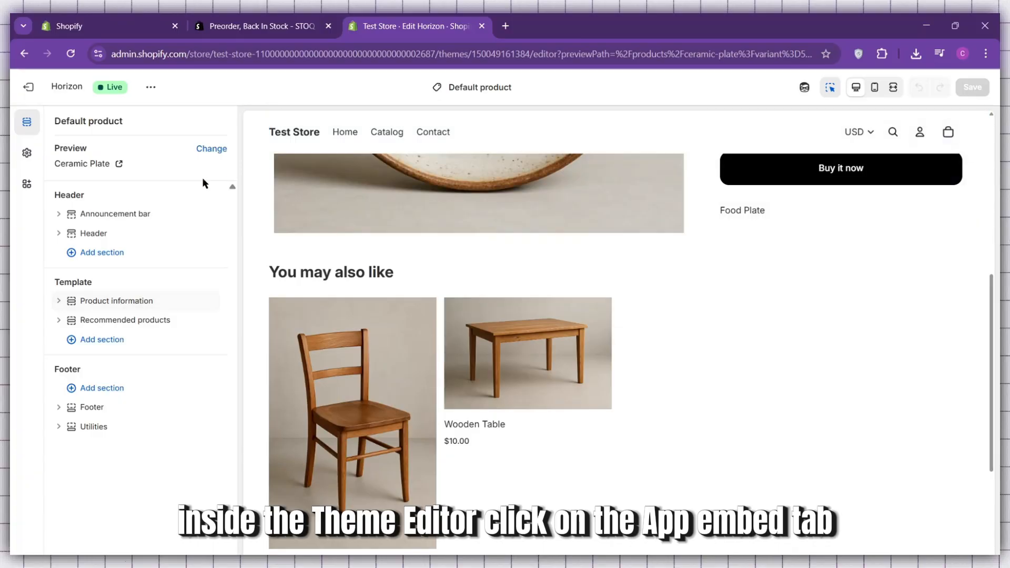
{"action": "left_click", "coordinate": [28, 189]}
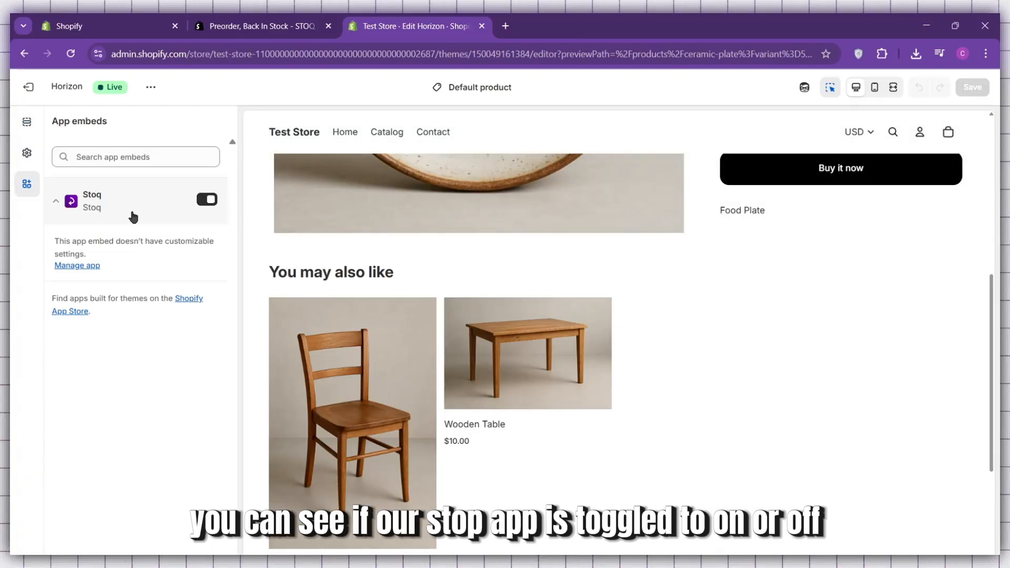
{"action": "left_click", "coordinate": [205, 202]}
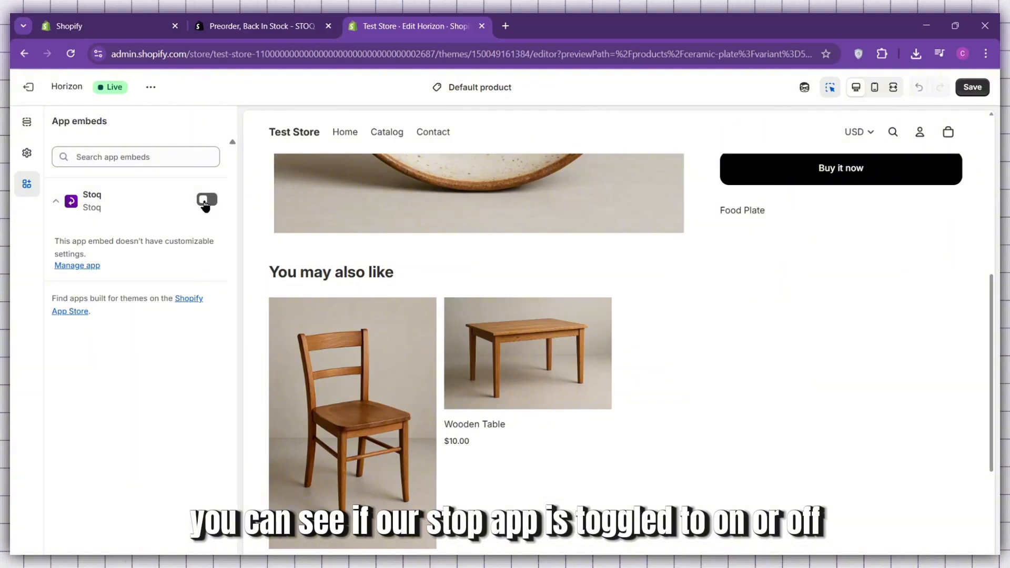
{"action": "left_click", "coordinate": [205, 202]}
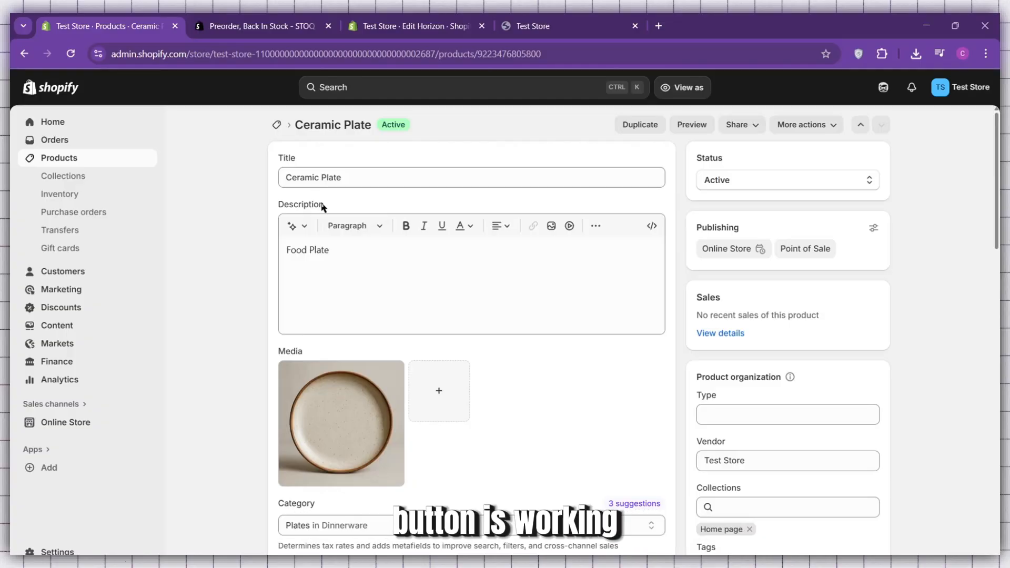
Review the Ceramic Plate's inventory on its product page, and check the product's preview in the theme editor.
{"action": "scroll", "coordinate": [422, 316], "scroll_direction": "down", "scroll_amount": 7}
{"action": "scroll", "coordinate": [618, 417], "scroll_direction": "up", "scroll_amount": 4}
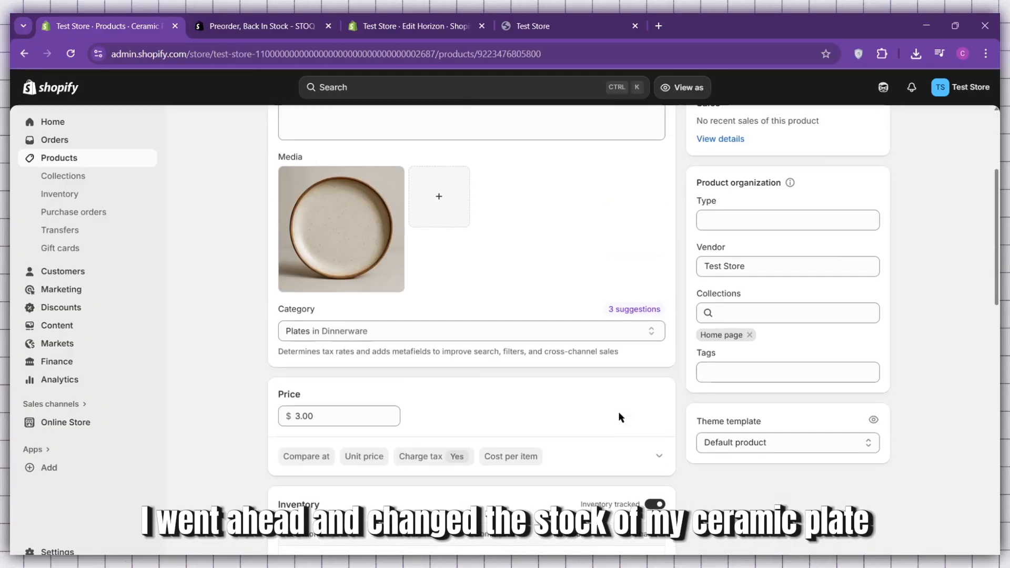
{"action": "scroll", "coordinate": [618, 410], "scroll_direction": "up", "scroll_amount": 4}
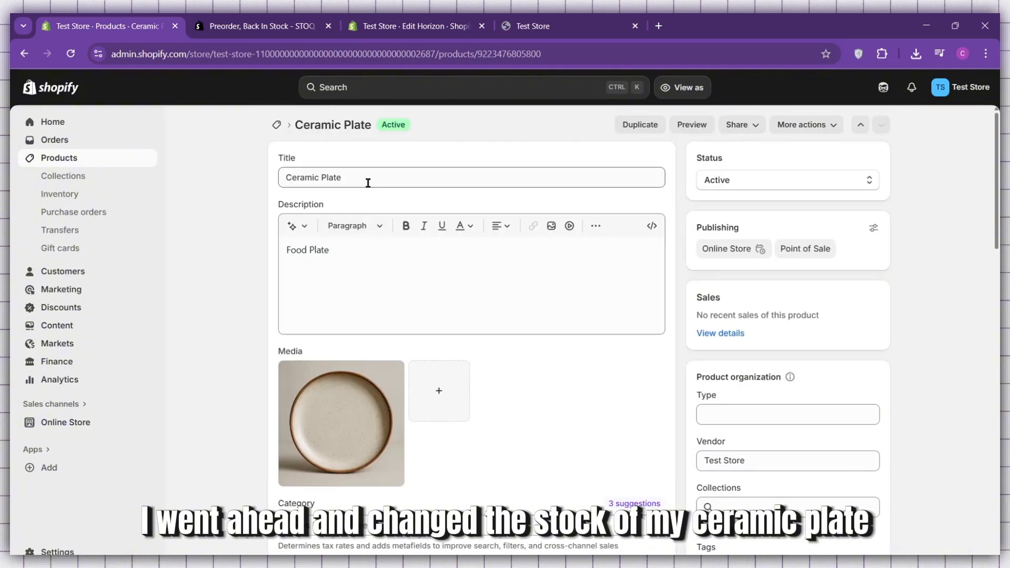
{"action": "scroll", "coordinate": [368, 182], "scroll_direction": "down", "scroll_amount": 6}
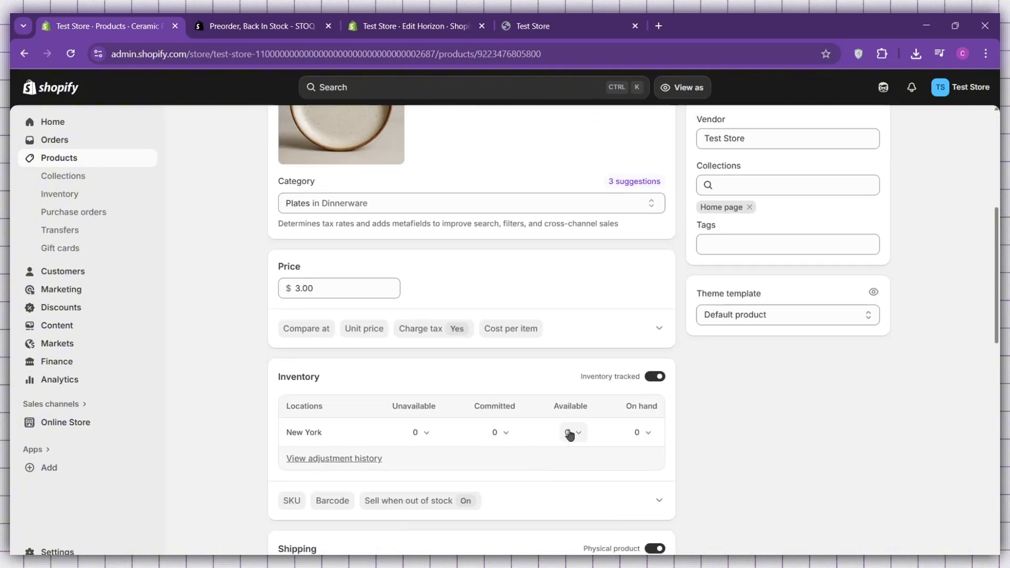
{"action": "scroll", "coordinate": [565, 435], "scroll_direction": "up", "scroll_amount": 4}
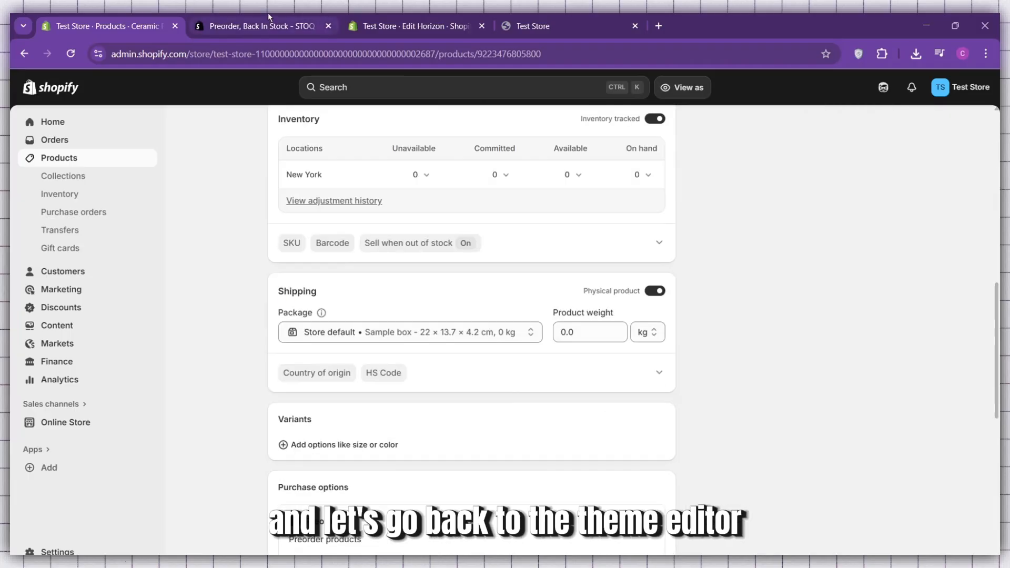
{"action": "left_click", "coordinate": [408, 19]}
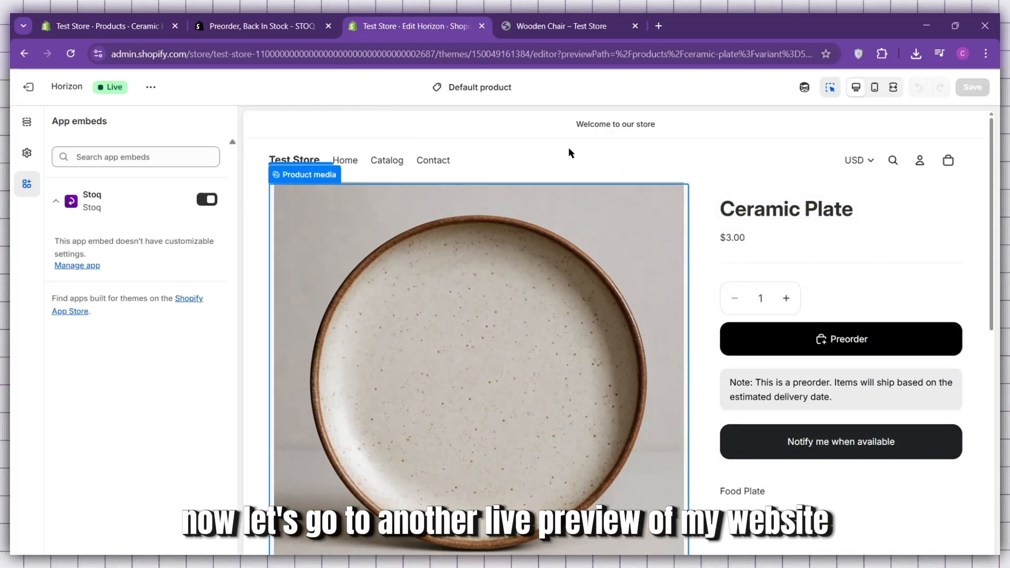
Open the Wooden Chair from the live storefront's product list to check its purchase buttons.
{"action": "left_click", "coordinate": [546, 26]}
{"action": "scroll", "coordinate": [763, 400], "scroll_direction": "down", "scroll_amount": 3}
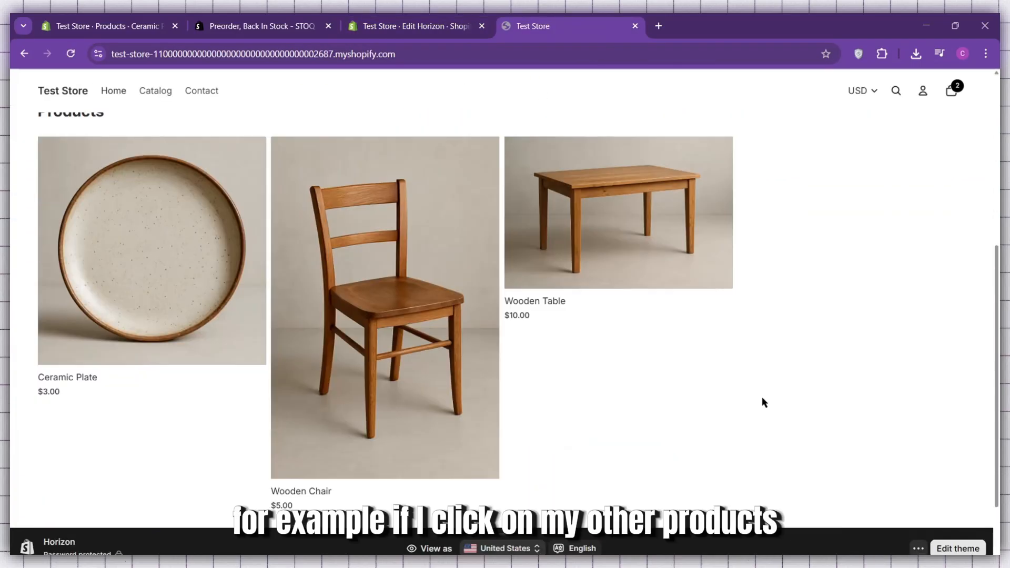
{"action": "scroll", "coordinate": [683, 378], "scroll_direction": "down", "scroll_amount": 2}
{"action": "scroll", "coordinate": [526, 363], "scroll_direction": "up", "scroll_amount": 1}
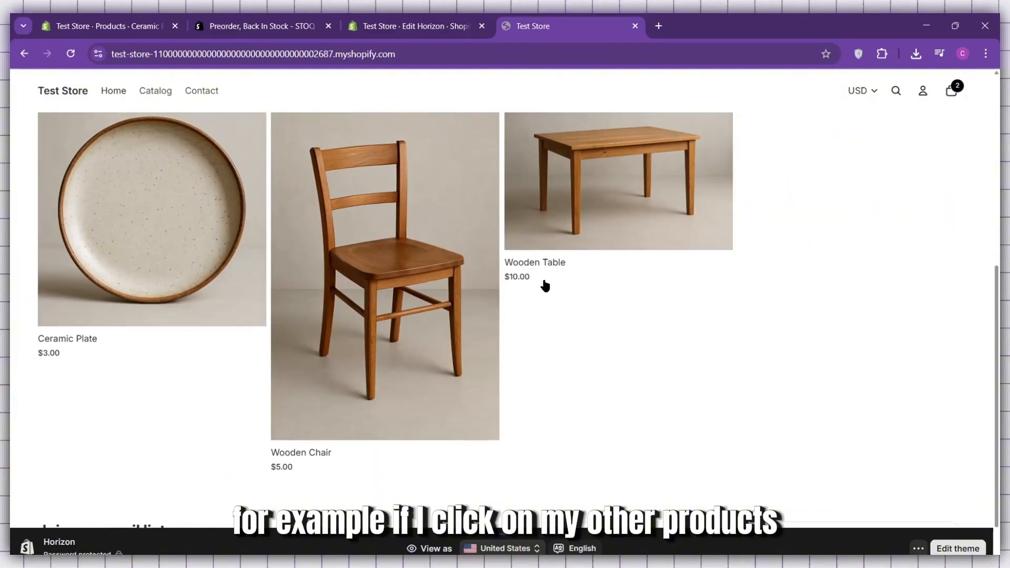
{"action": "scroll", "coordinate": [646, 319], "scroll_direction": "up", "scroll_amount": 2}
{"action": "scroll", "coordinate": [455, 330], "scroll_direction": "down", "scroll_amount": 1}
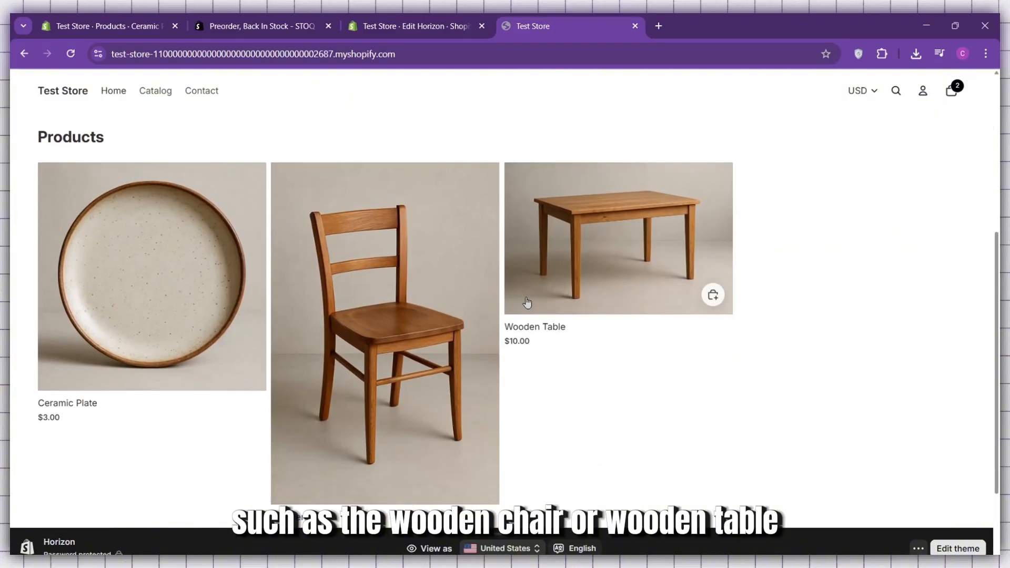
{"action": "left_click", "coordinate": [397, 299]}
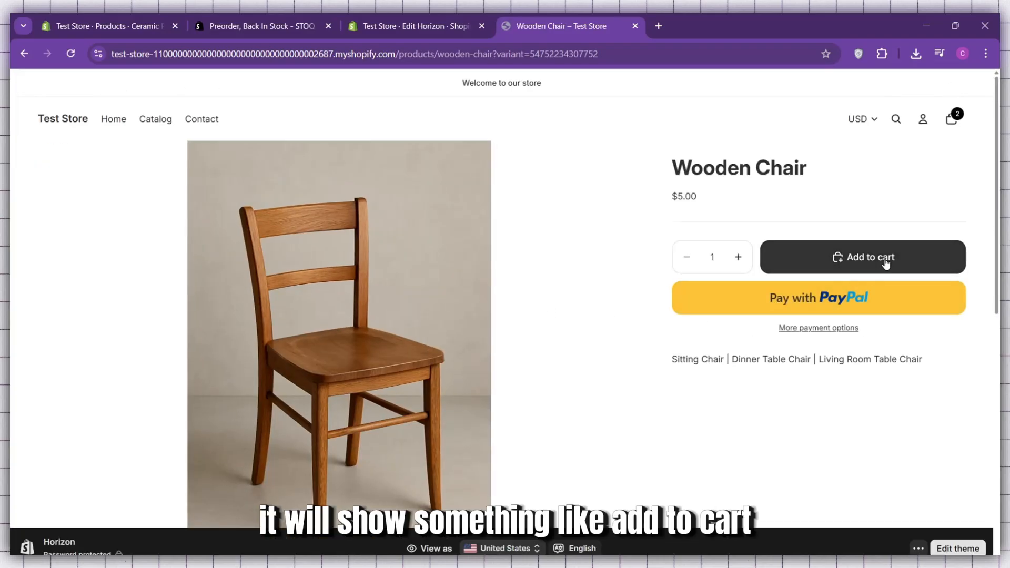
Return to the storefront home page and open the Ceramic Plate to check its preorder button.
{"action": "left_click", "coordinate": [68, 123]}
{"action": "scroll", "coordinate": [242, 273], "scroll_direction": "down", "scroll_amount": 4}
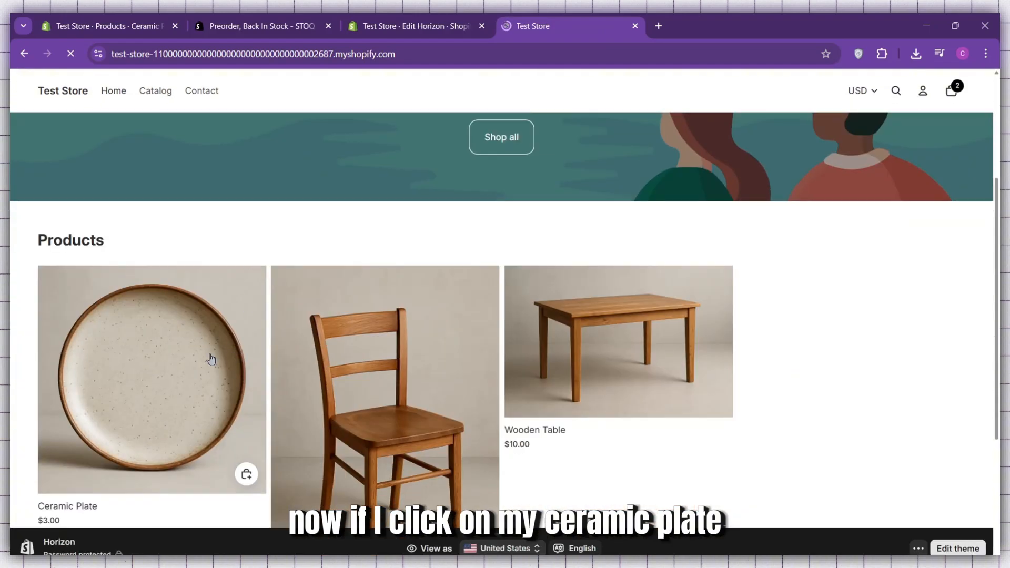
{"action": "scroll", "coordinate": [210, 359], "scroll_direction": "down", "scroll_amount": 3}
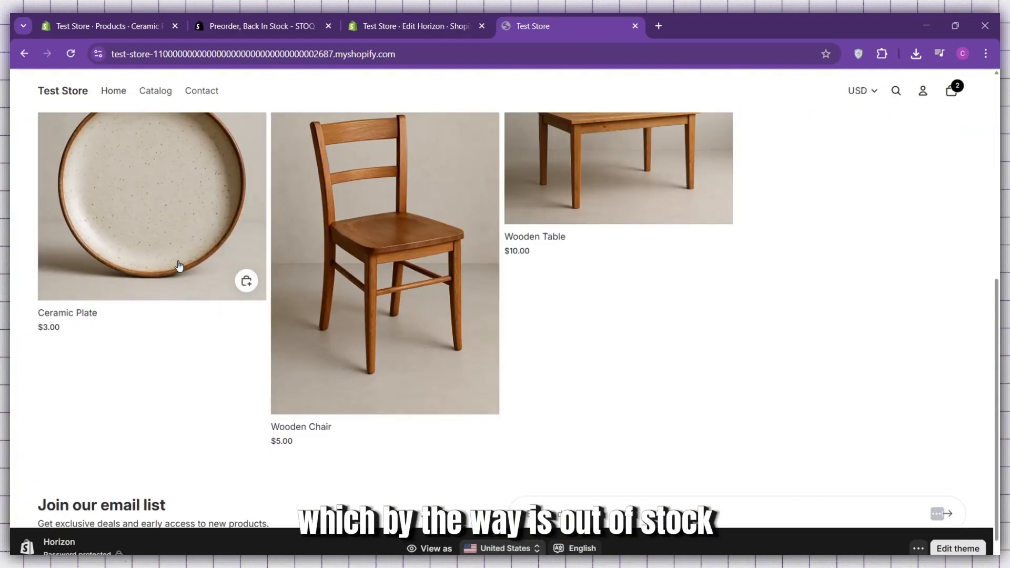
{"action": "scroll", "coordinate": [182, 213], "scroll_direction": "up", "scroll_amount": 2}
{"action": "left_click", "coordinate": [188, 281]}
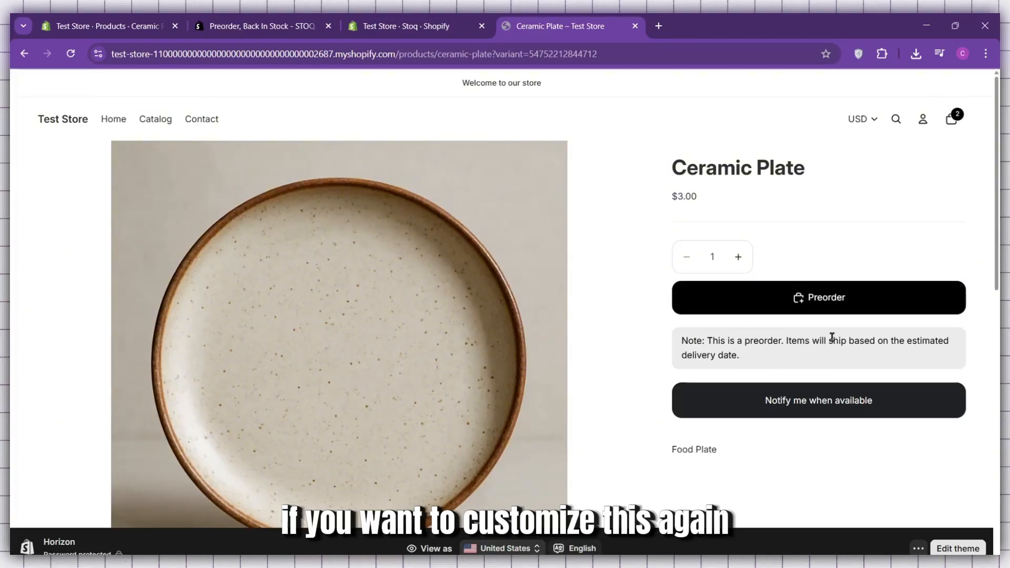
Review the Preorder 1 offer's customization options in Stoq, and return to the Ceramic Plate's storefront page.
{"action": "left_click", "coordinate": [413, 17]}
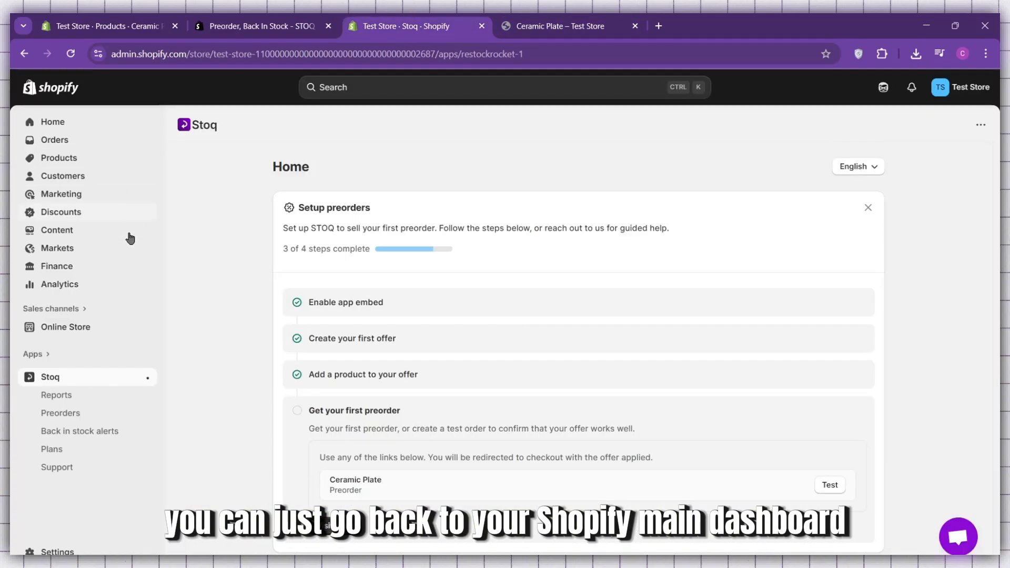
{"action": "left_click", "coordinate": [89, 418]}
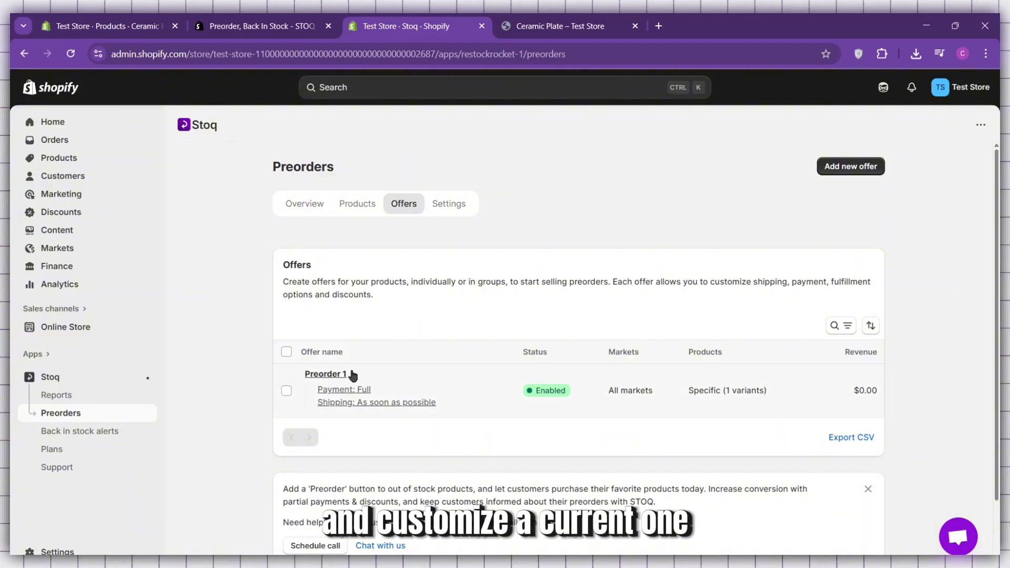
{"action": "left_click", "coordinate": [348, 388]}
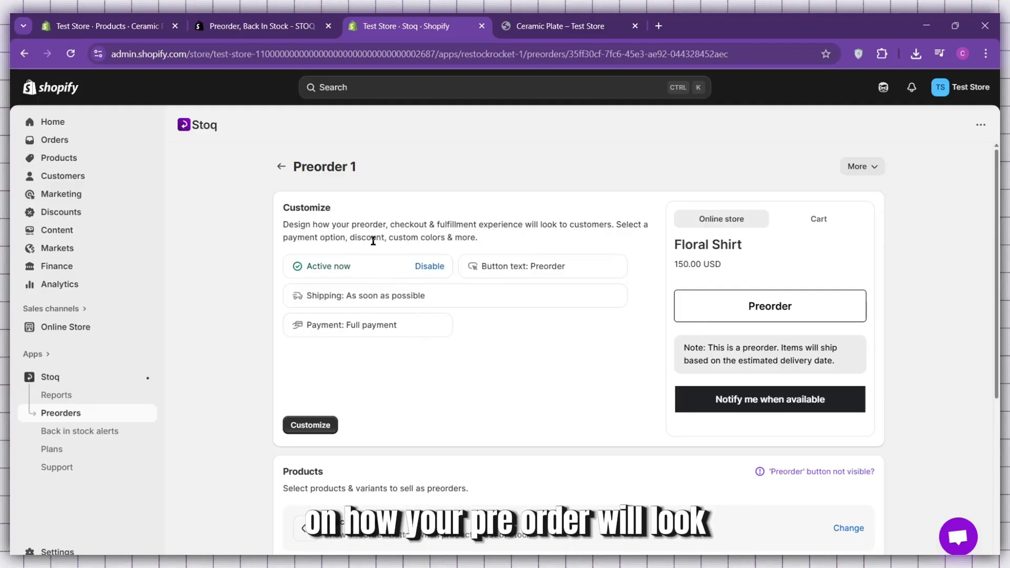
{"action": "scroll", "coordinate": [405, 410], "scroll_direction": "down", "scroll_amount": 5}
{"action": "scroll", "coordinate": [599, 315], "scroll_direction": "up", "scroll_amount": 5}
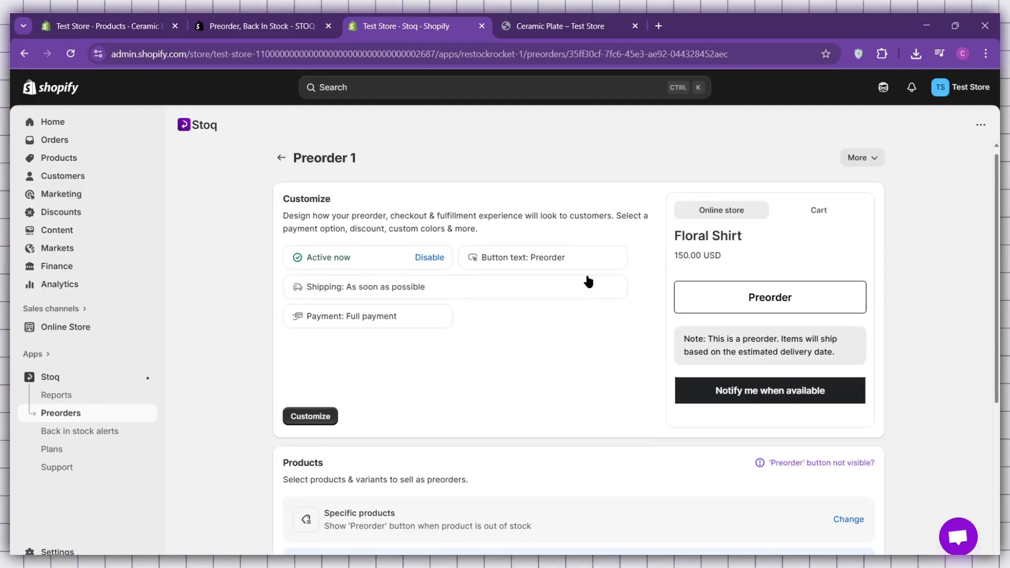
{"action": "left_click", "coordinate": [546, 16]}
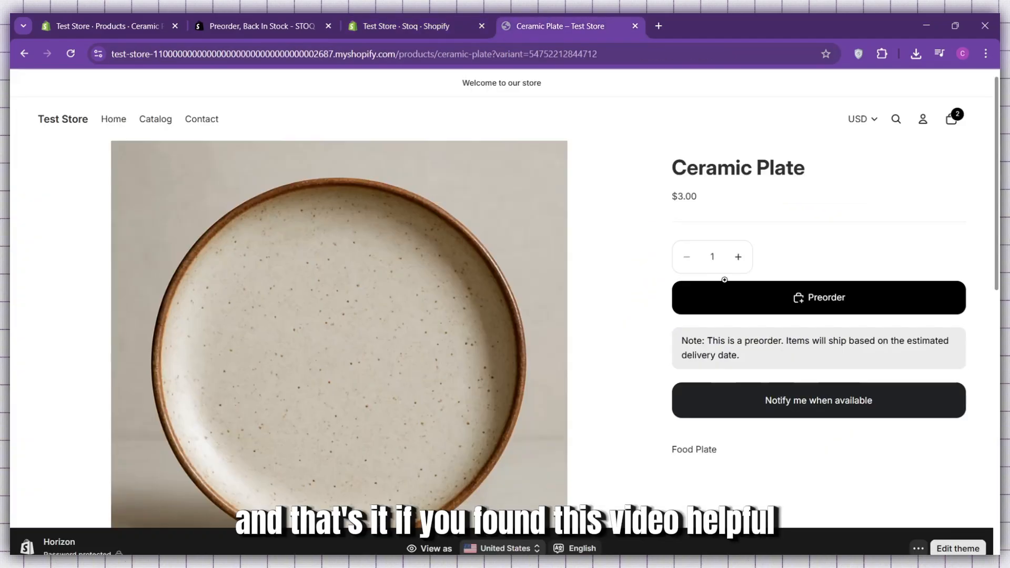